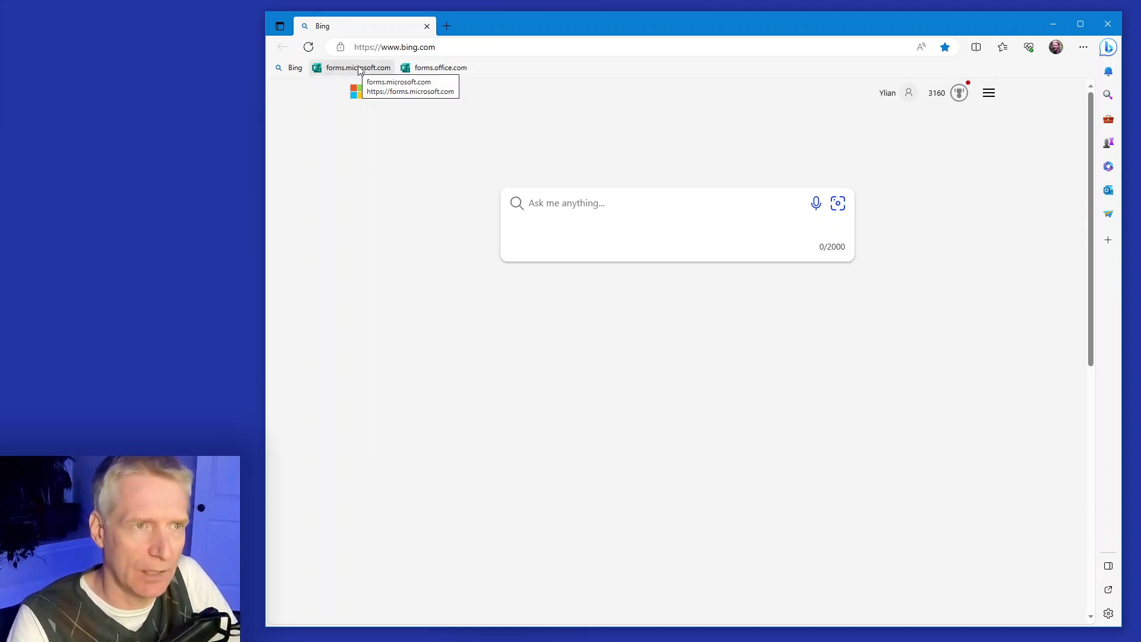
Step: Go to the Microsoft Forms product page from the forms.office.com bookmark
click(445, 70)
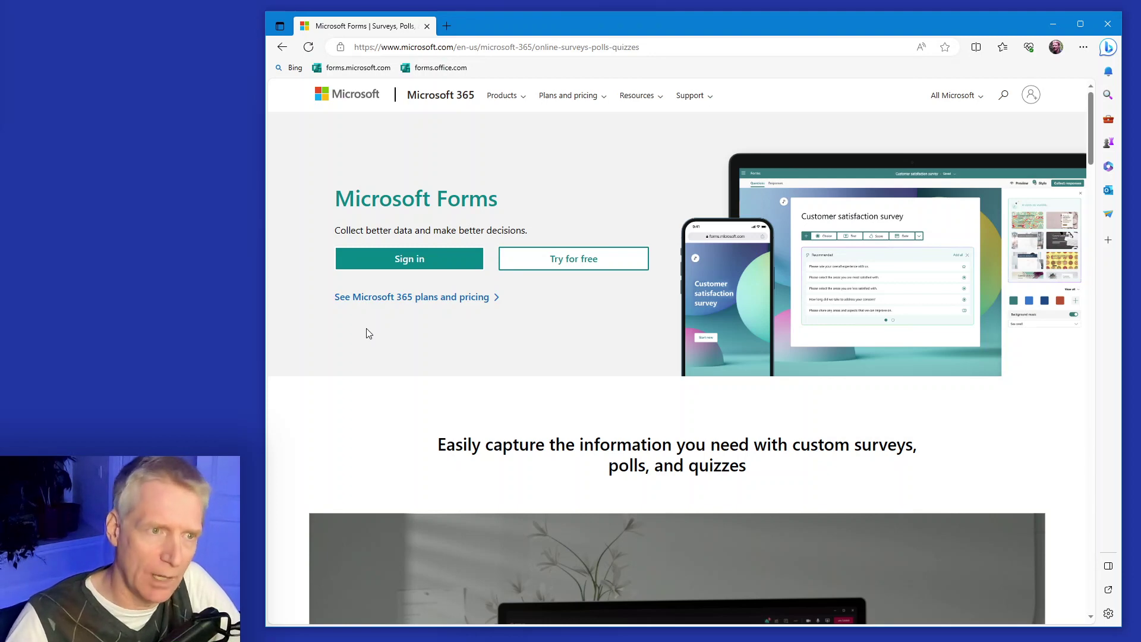
Step: Sign in with the saved account e-mail and approve the sign-in request on the phone
click(402, 262)
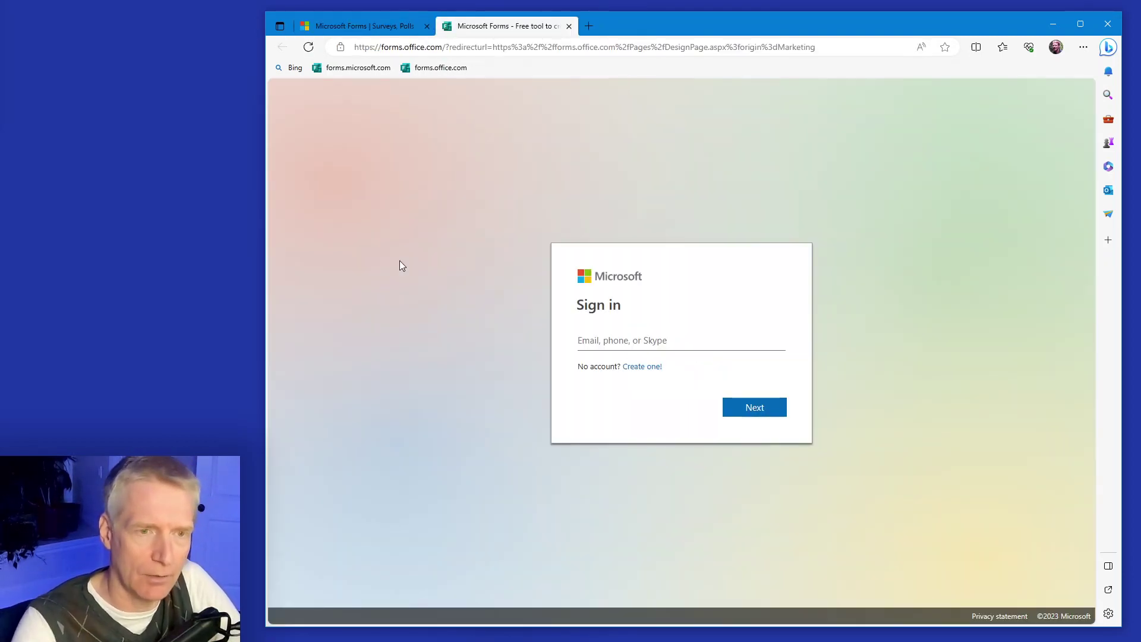
click(575, 330)
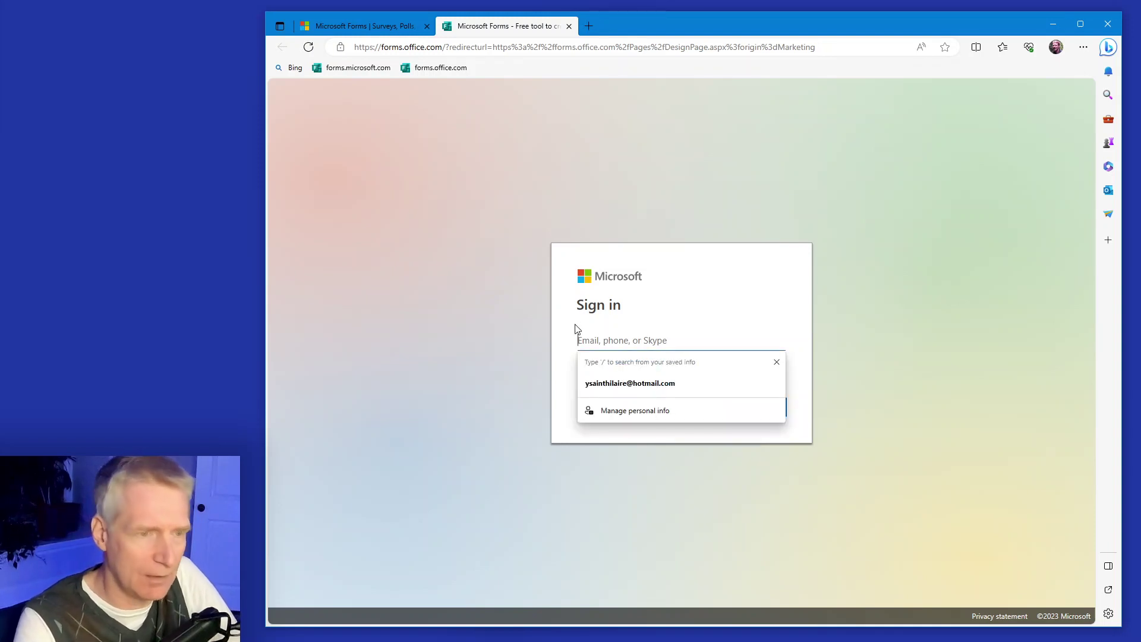
click(619, 379)
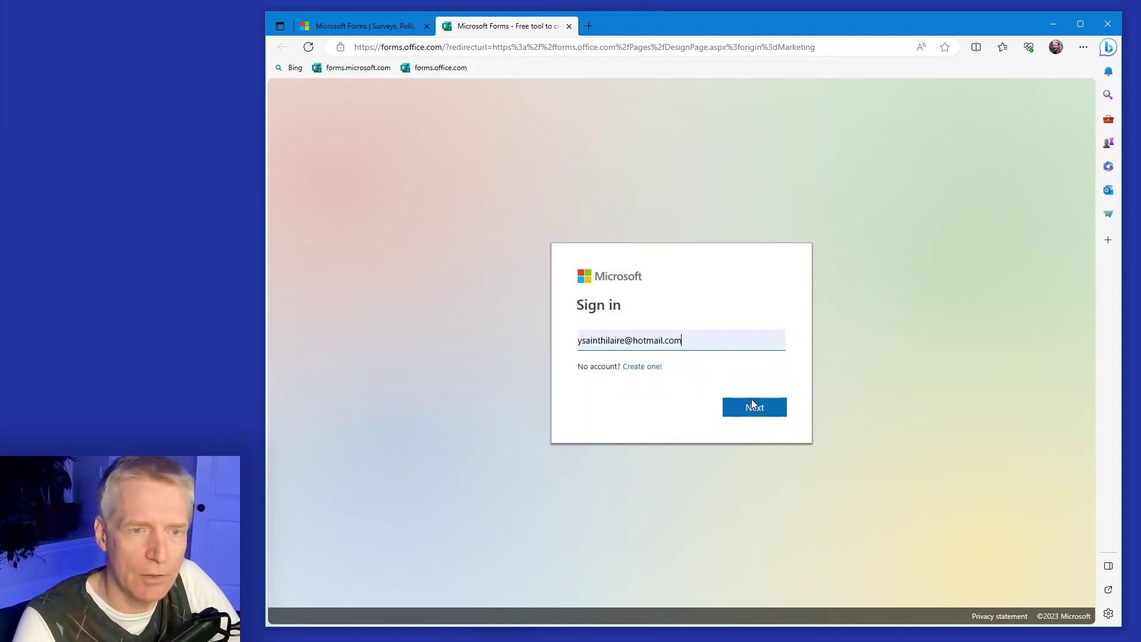
click(772, 419)
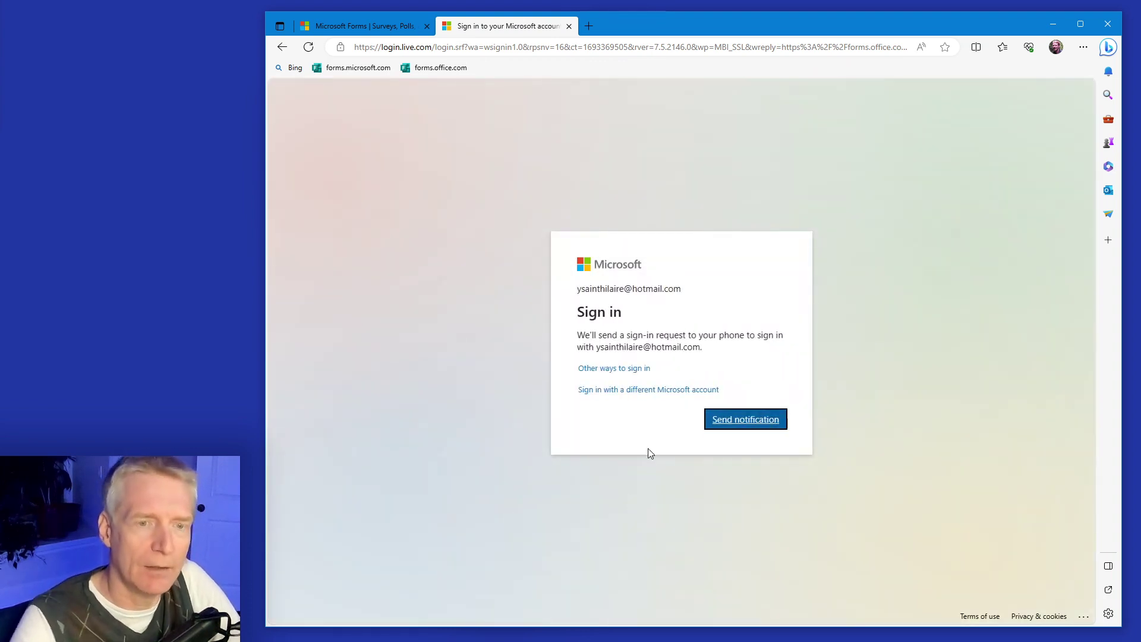
click(740, 422)
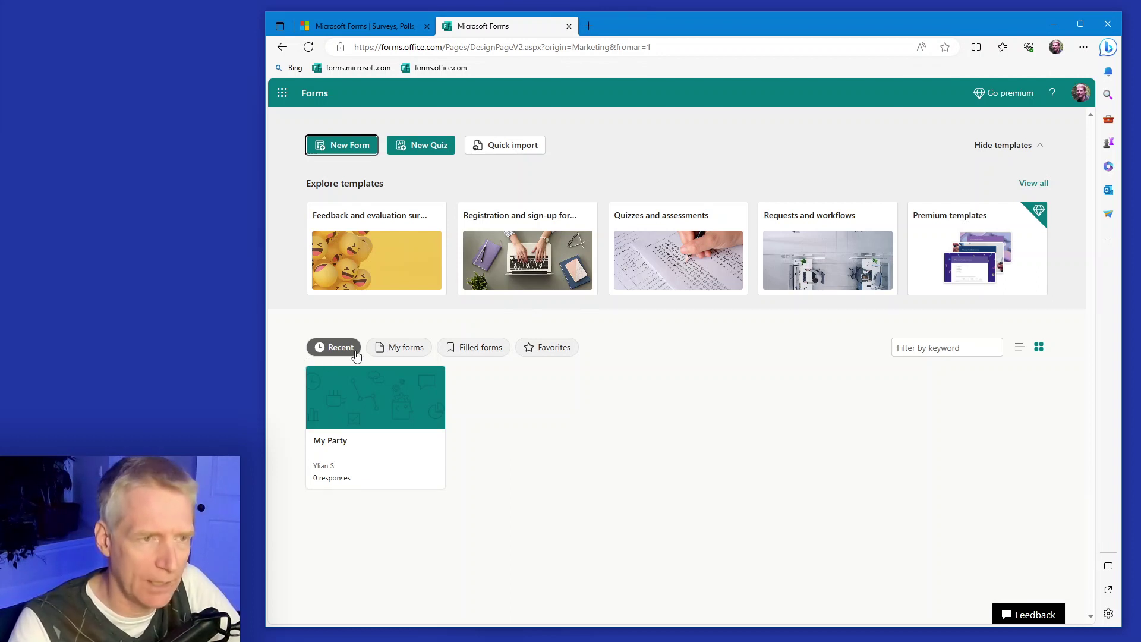
Step: Under My forms, delete the My Party form and confirm the deletion
click(426, 355)
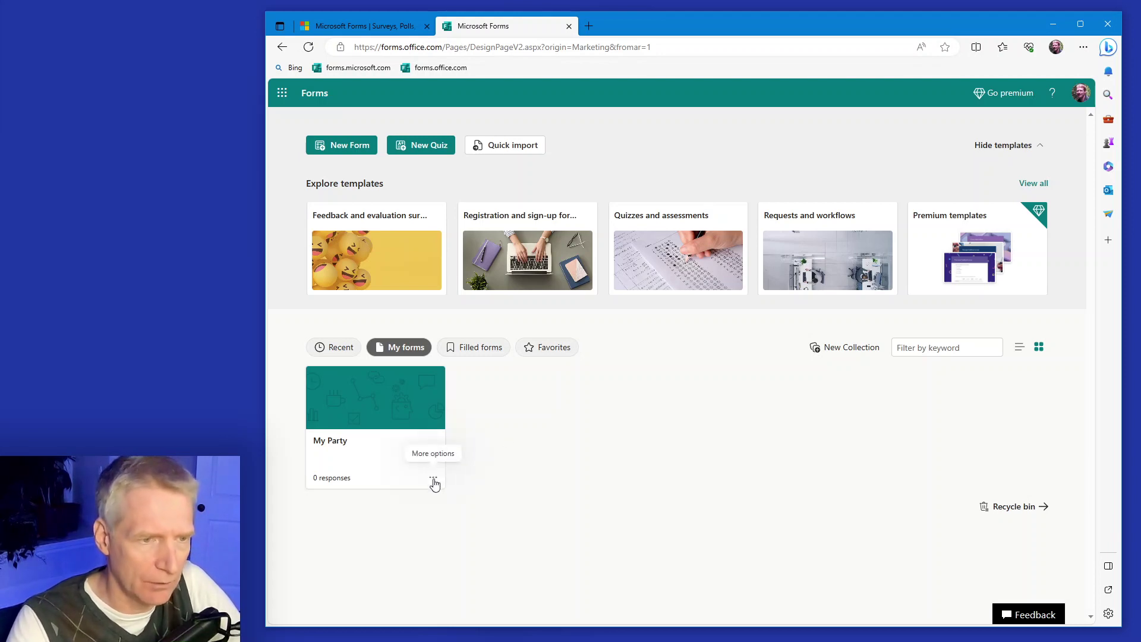
click(433, 479)
click(455, 585)
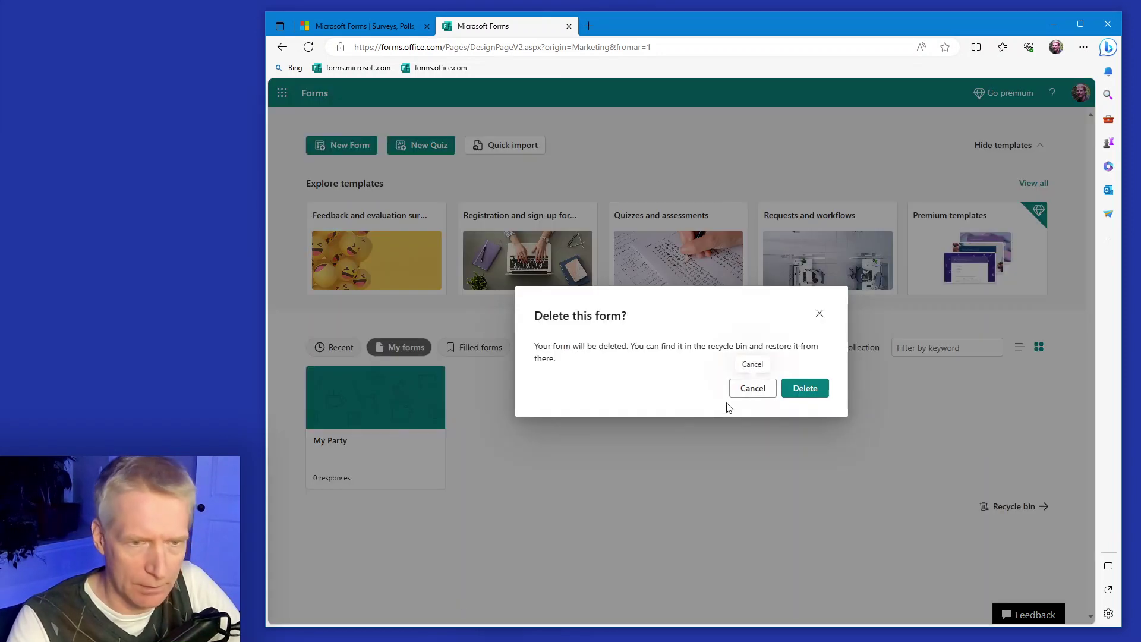
click(806, 394)
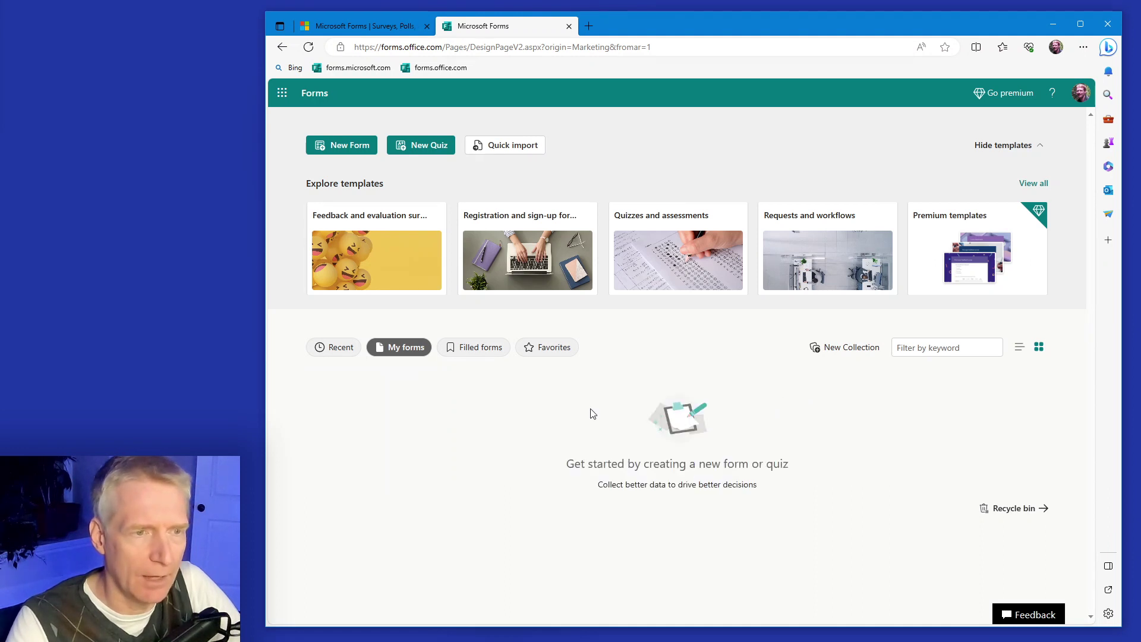
Step: Start a blank form and title it 'My Party Question'
click(348, 150)
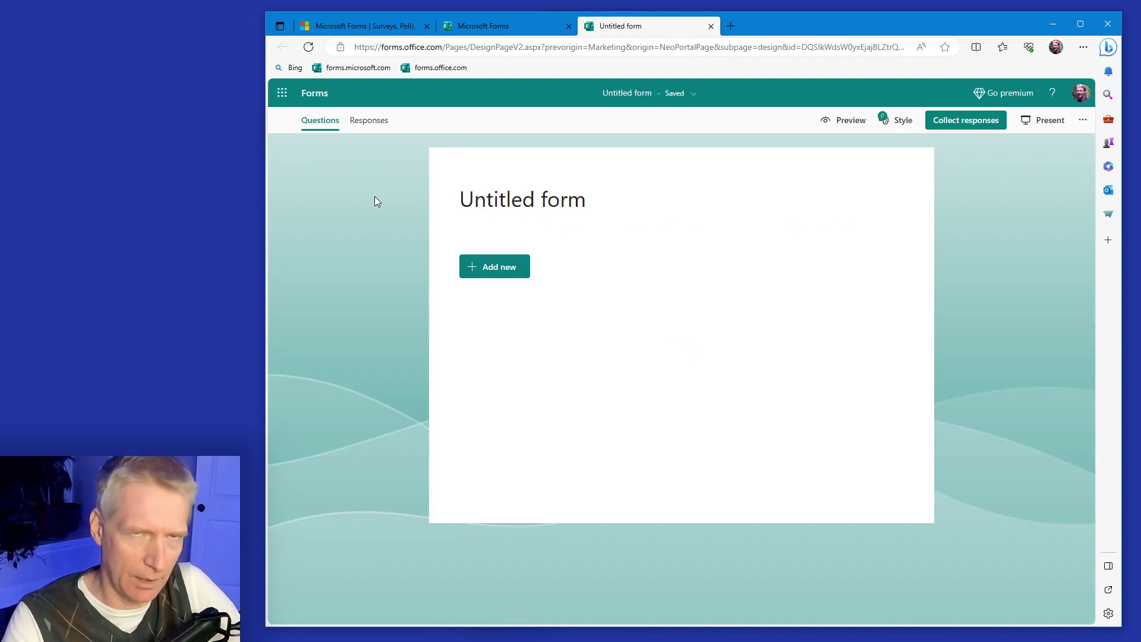
click(587, 200)
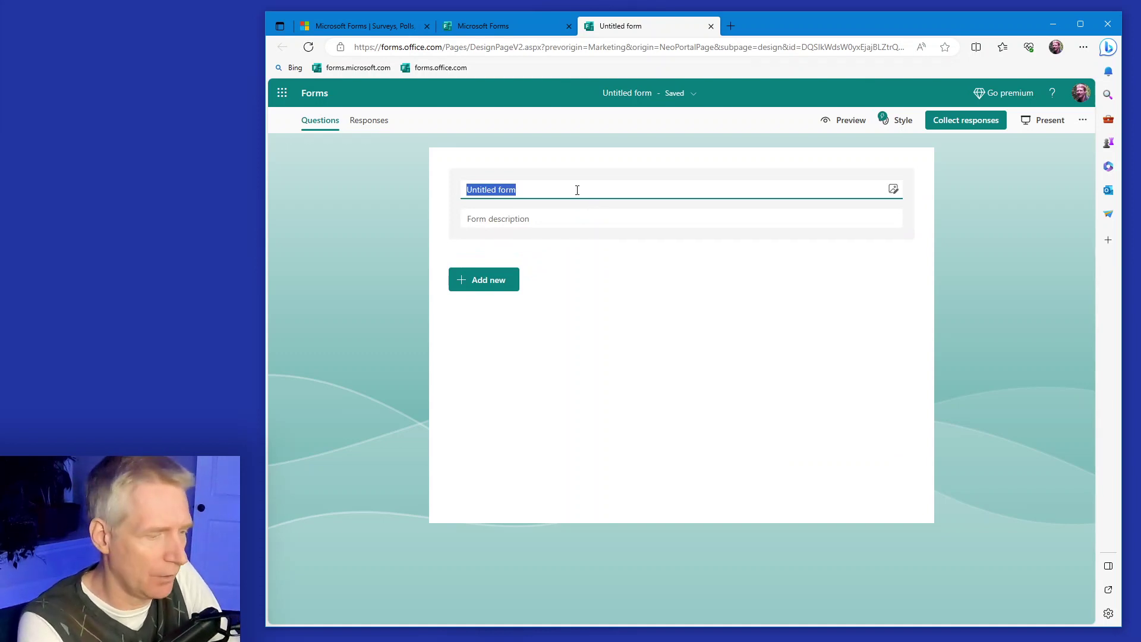
text(My Party)
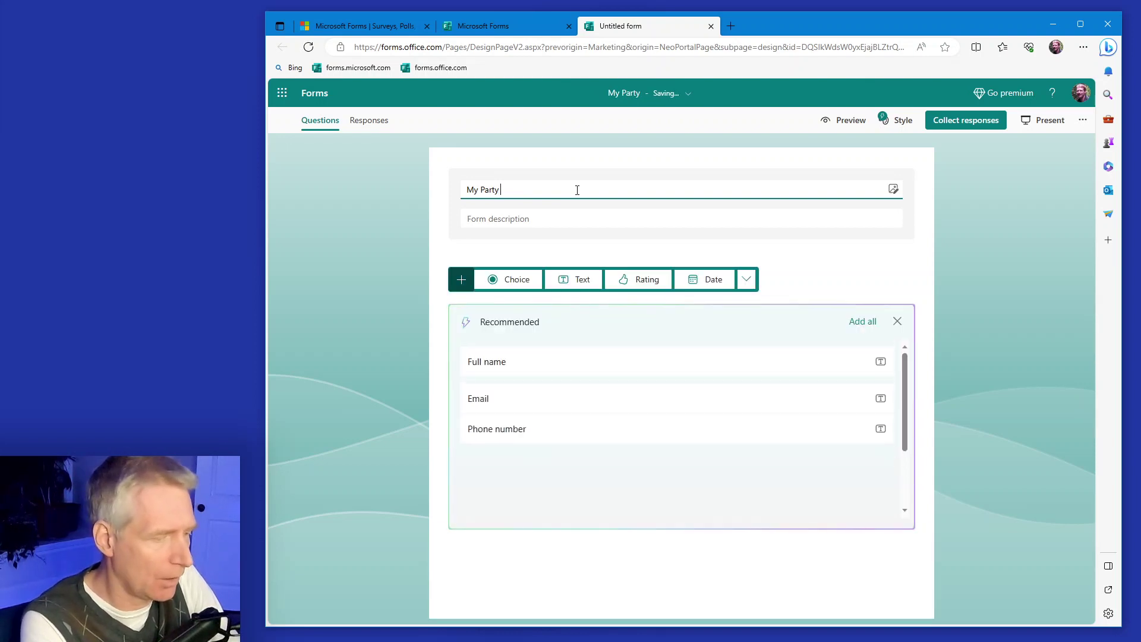
text( Question)
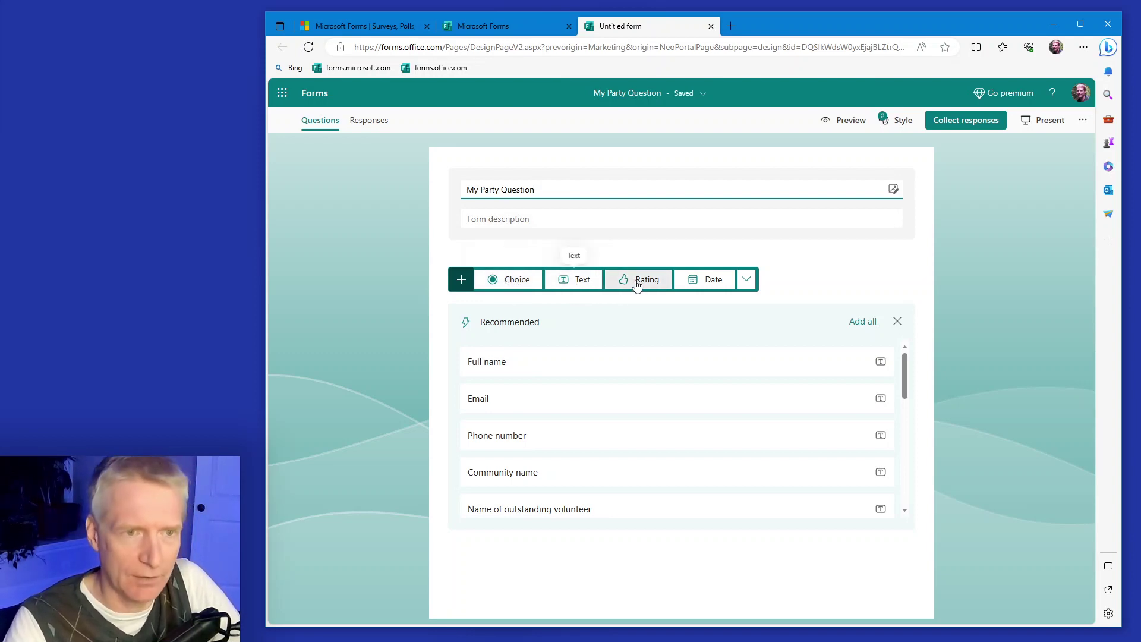
click(746, 279)
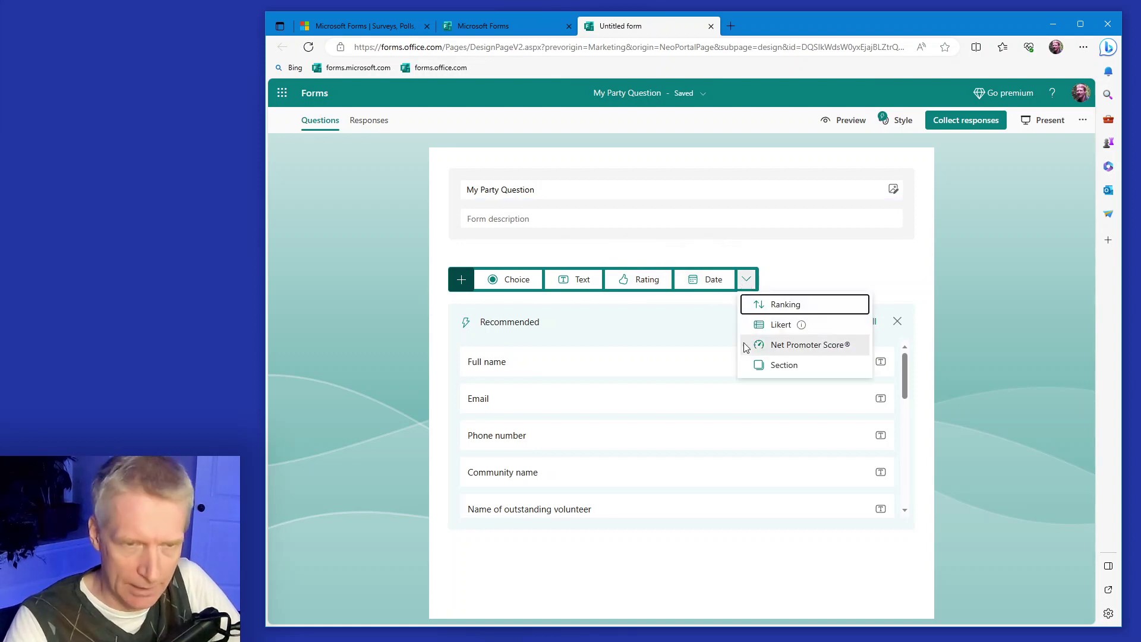
click(746, 279)
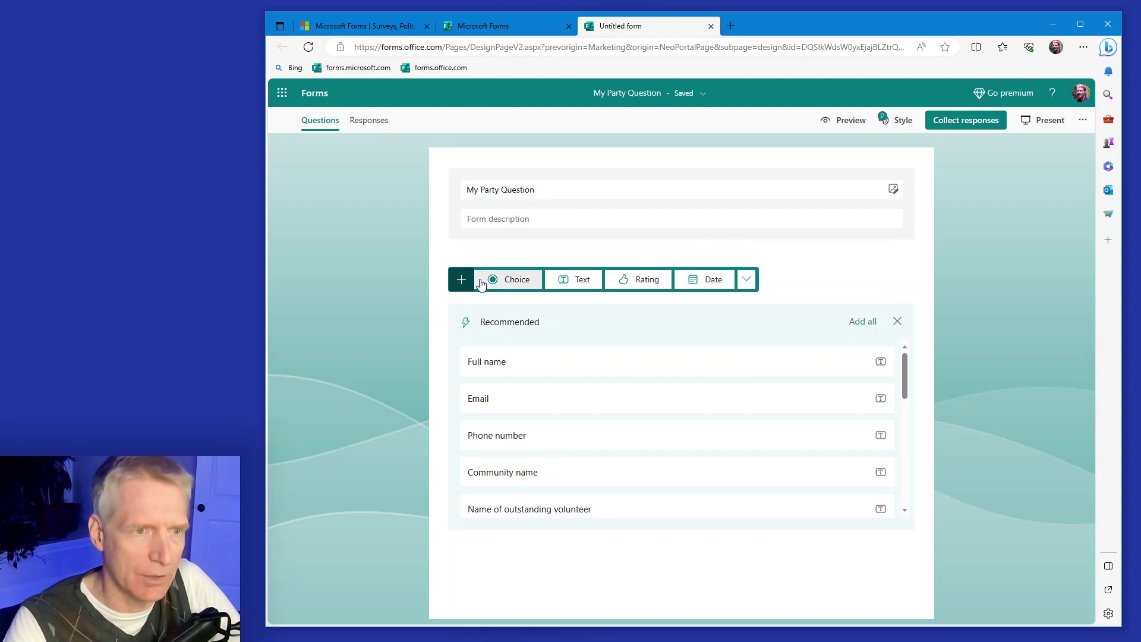
Step: Add a Choice question 'What day of the week would be best?' with all seven days as options
click(511, 280)
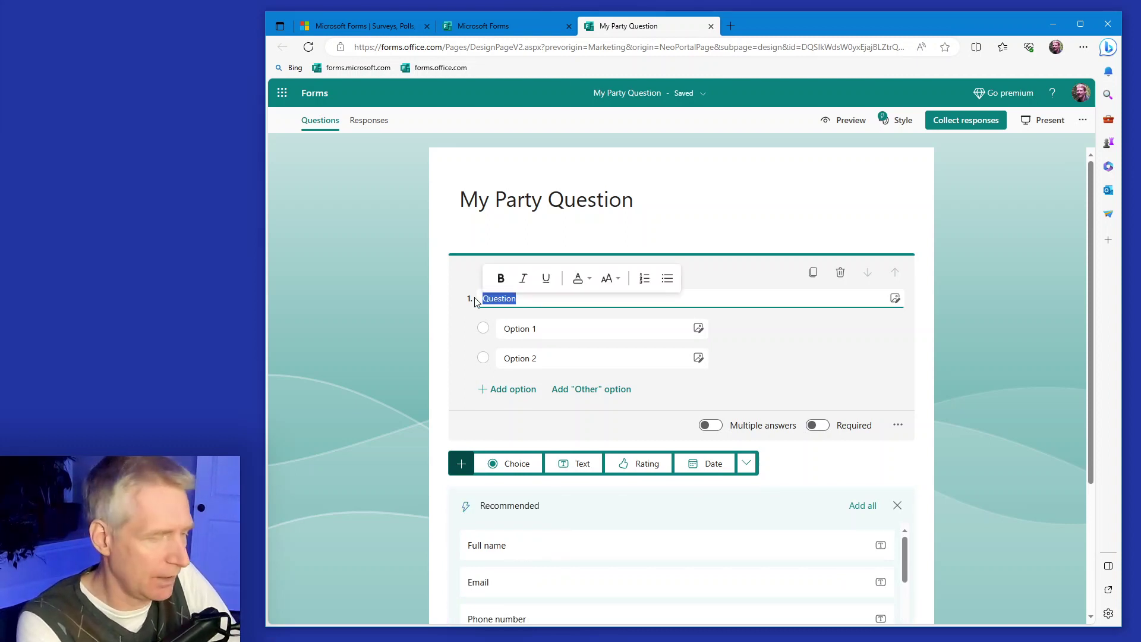
text(What d)
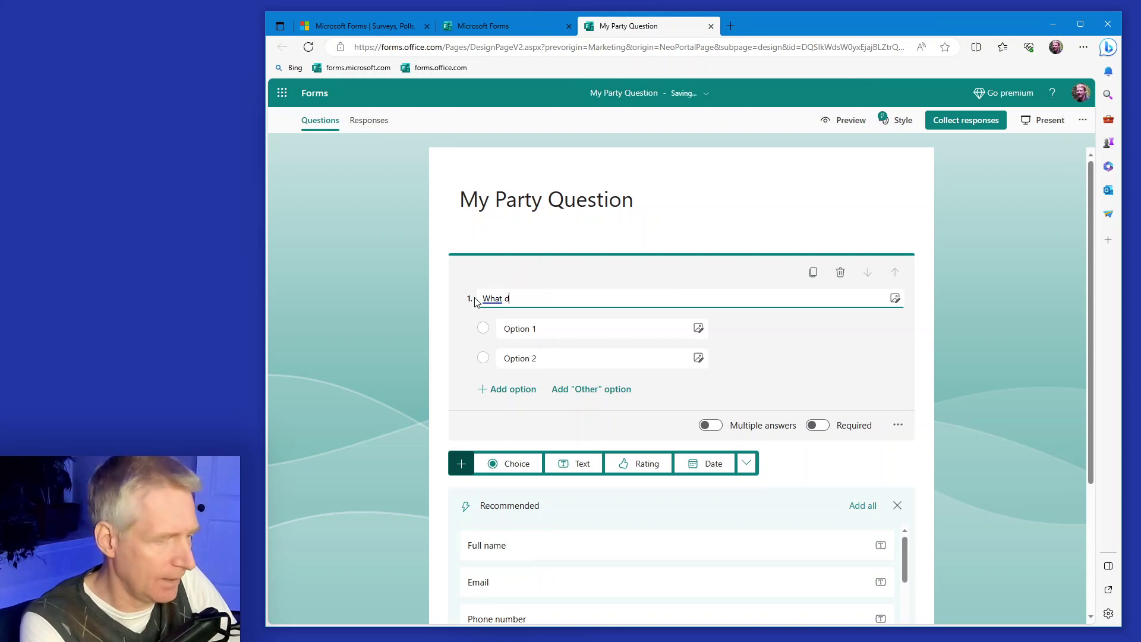
text(ay of the week would be best?)
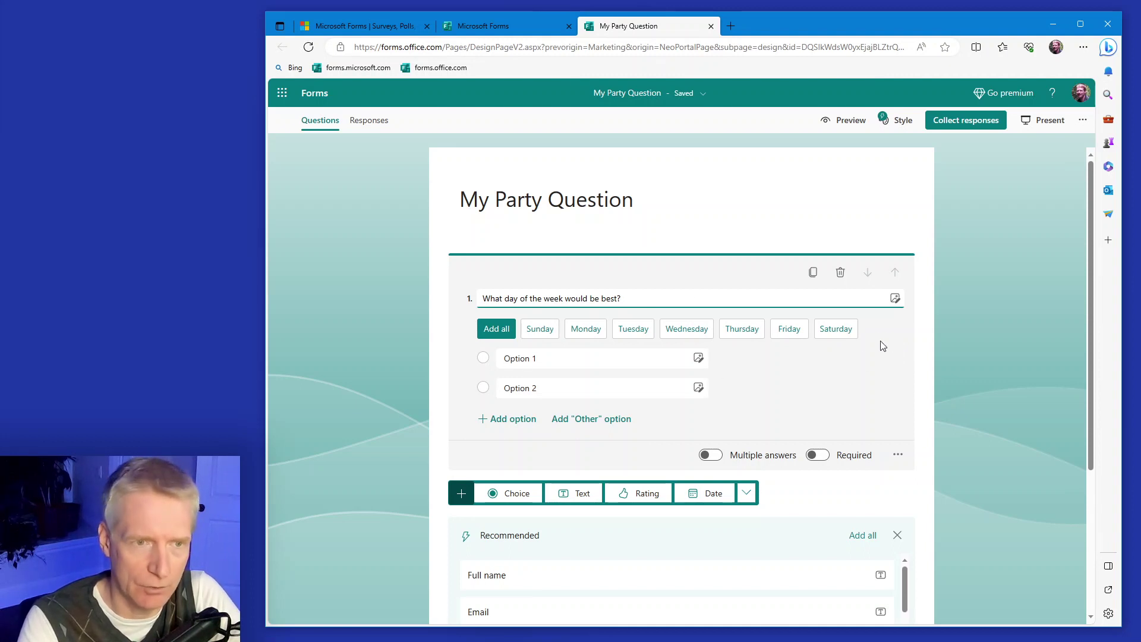
click(480, 322)
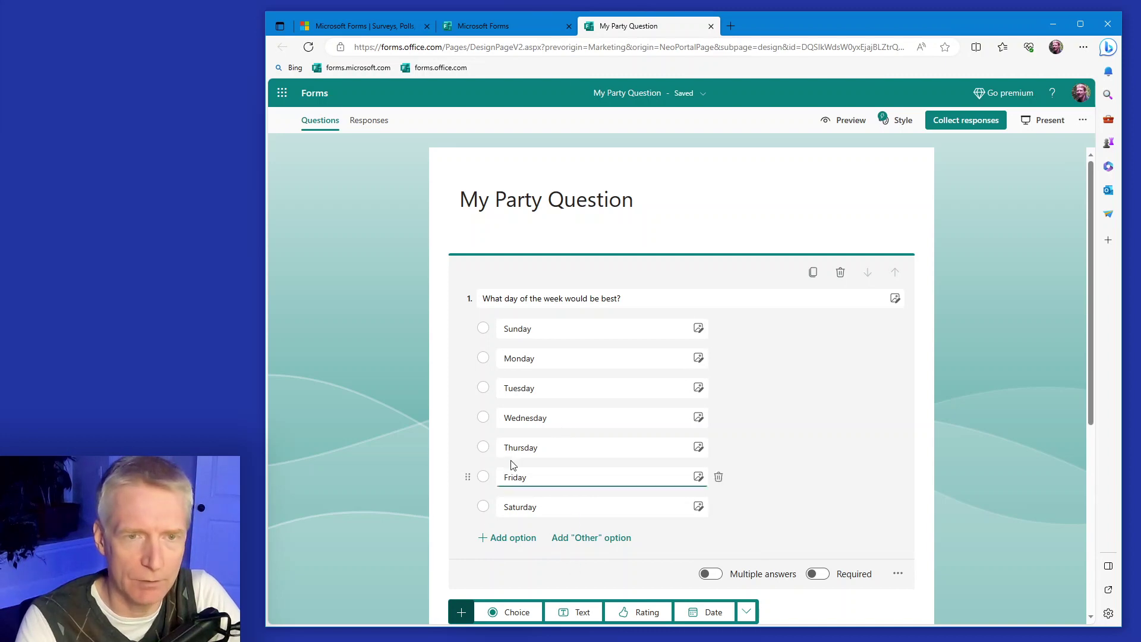
Step: Allow multiple answers on the day question, keeping No limit on selected options
scroll(800, 381, down, 2)
scroll(800, 380, up, 1)
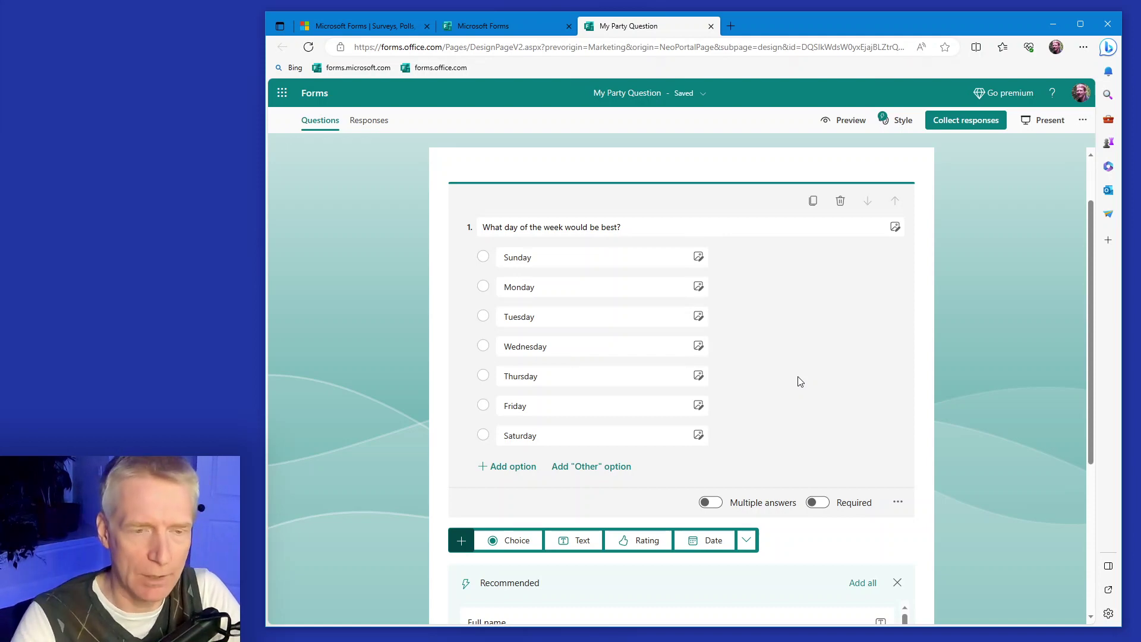
click(712, 504)
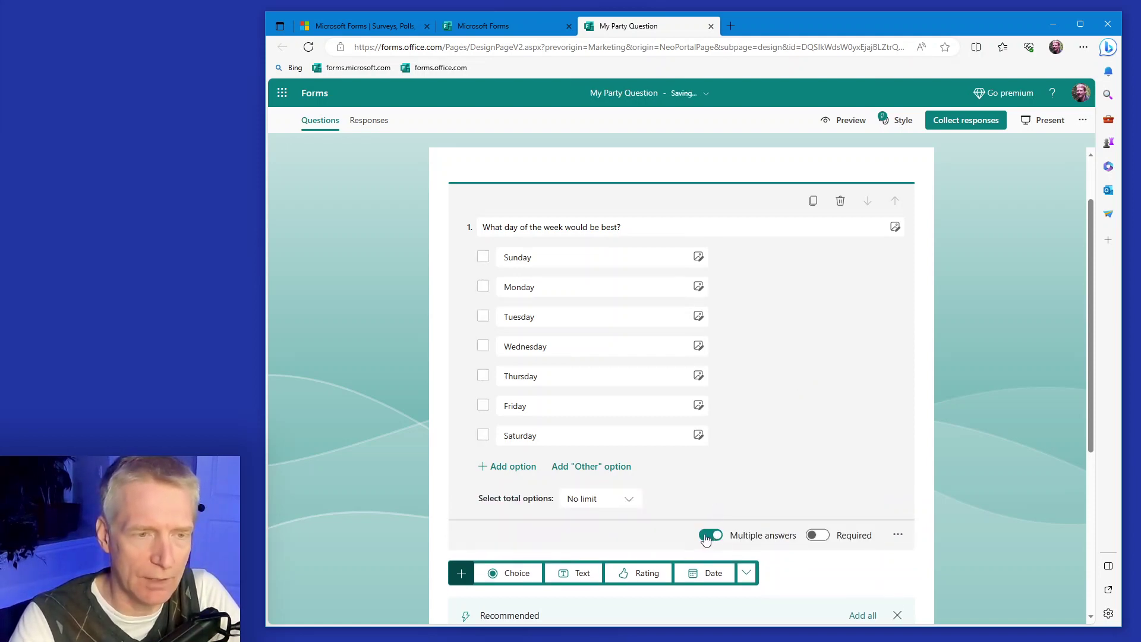
click(574, 499)
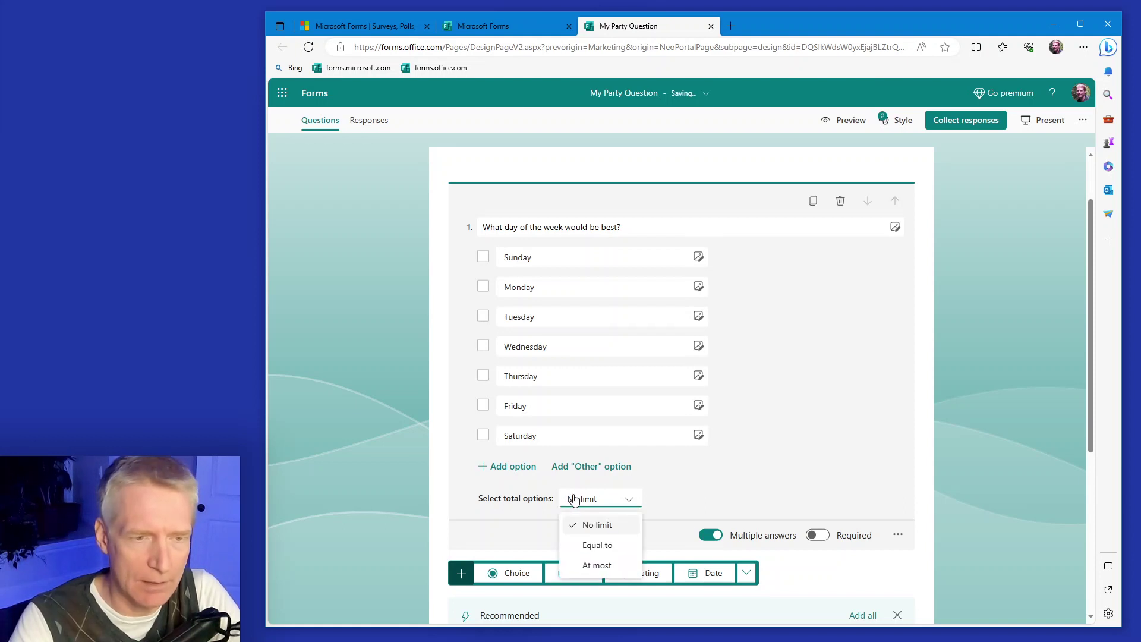
click(574, 499)
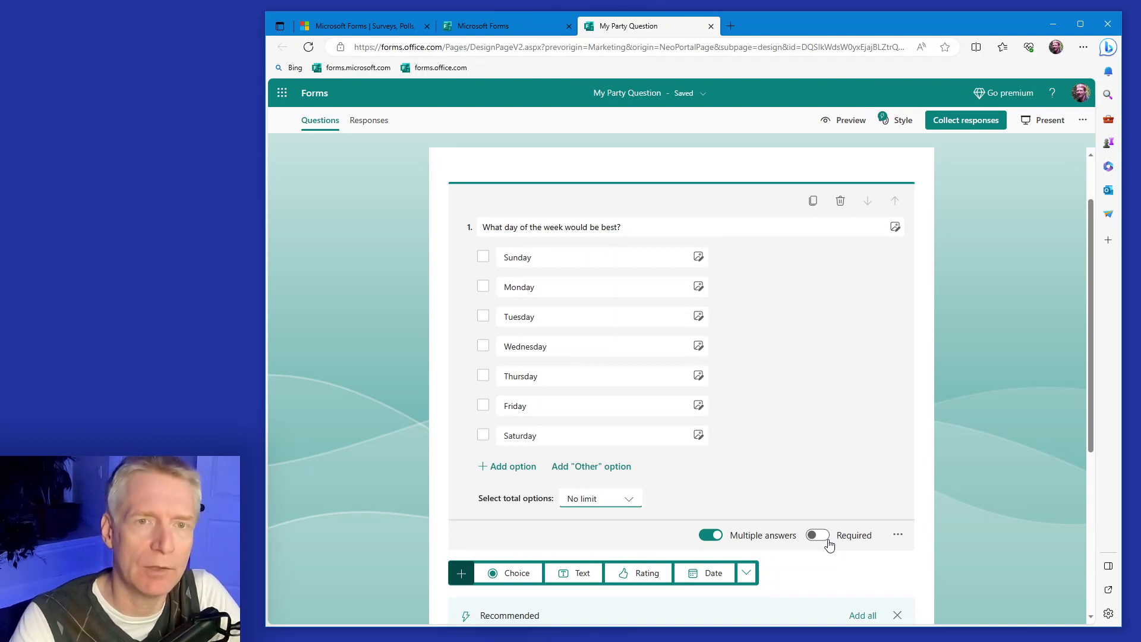
scroll(804, 461, down, 1)
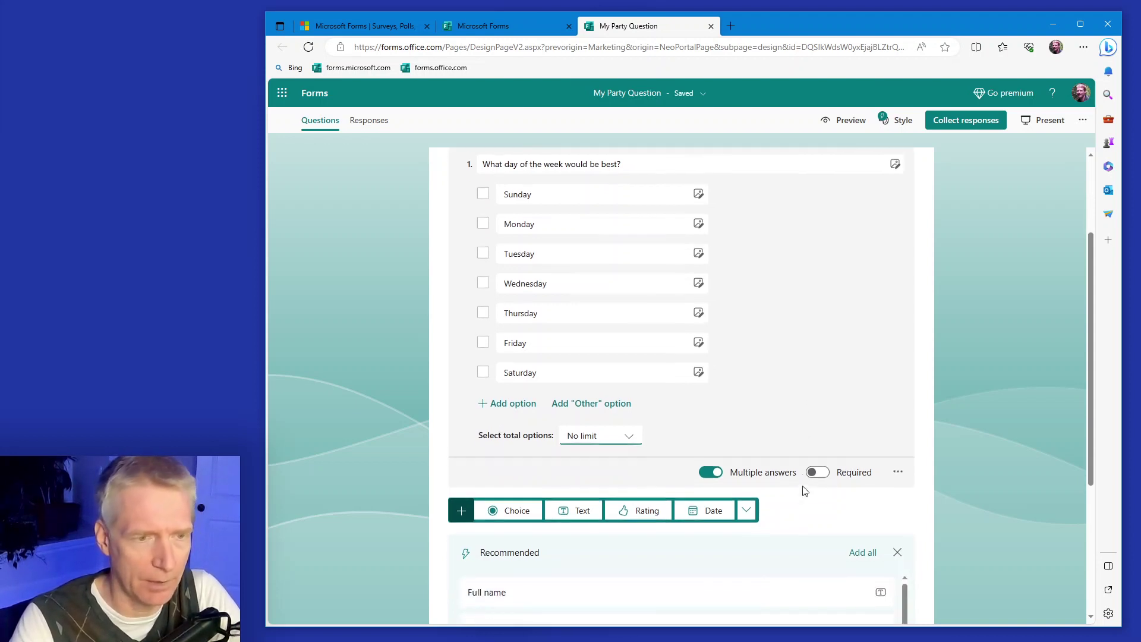
Step: Add a text question 2 titled 'What food would be best?'
click(574, 505)
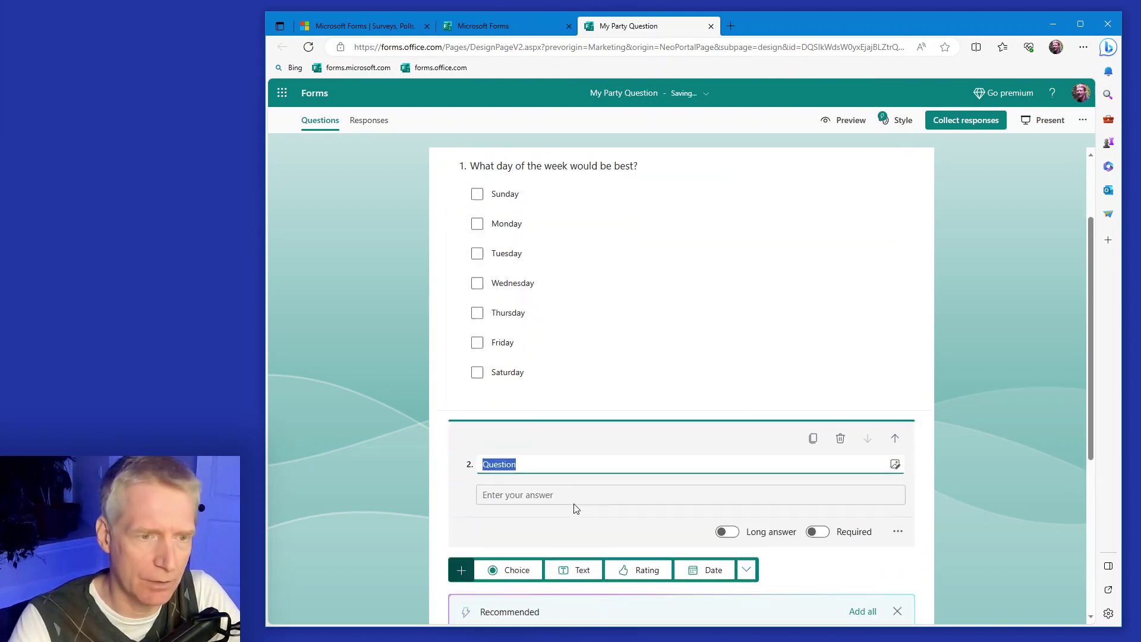
click(560, 400)
click(408, 410)
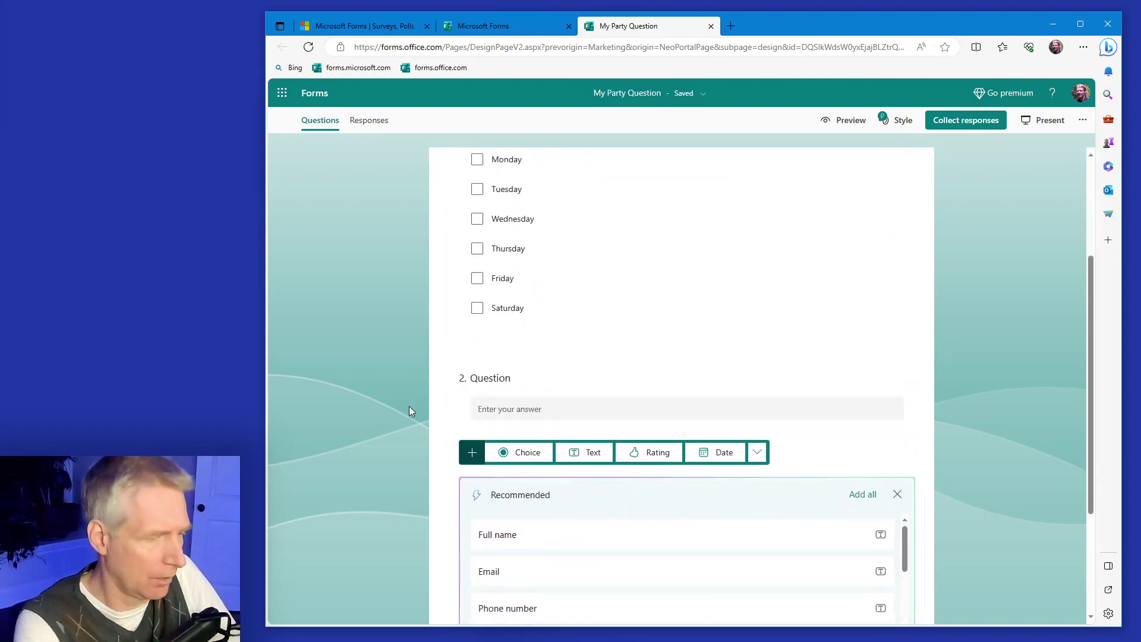
scroll(409, 410, down, 3)
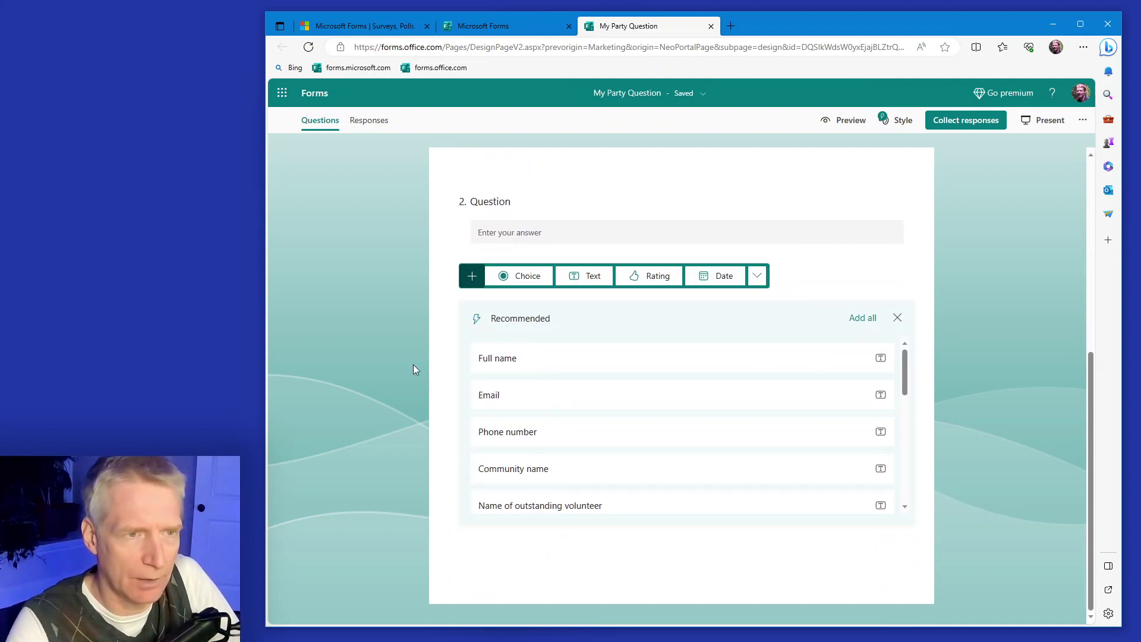
scroll(415, 368, up, 3)
click(529, 420)
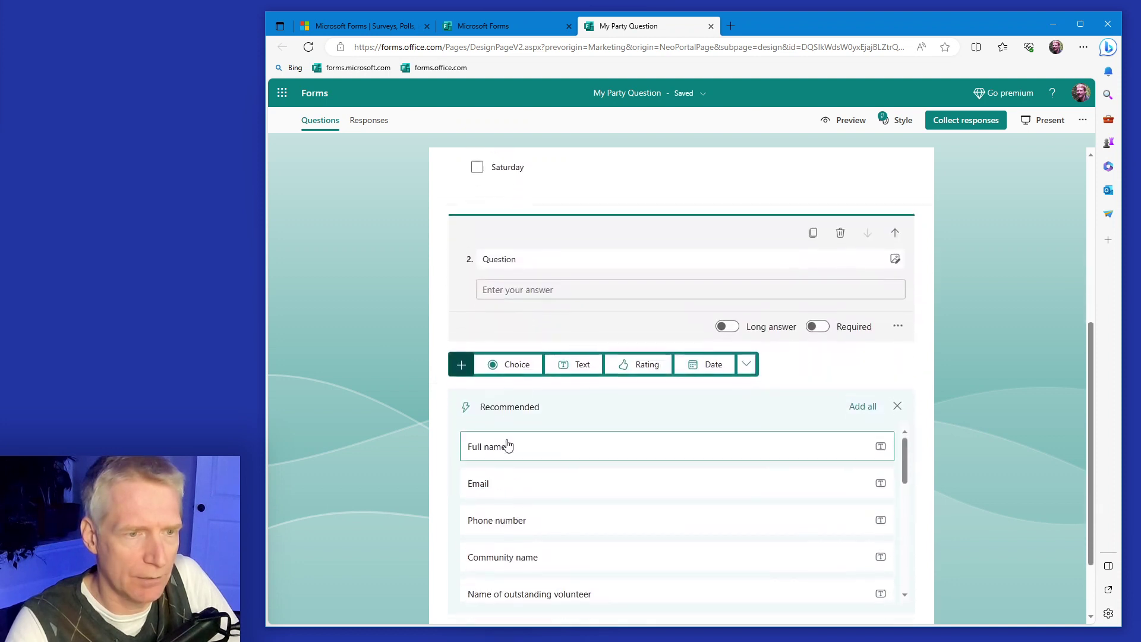
click(500, 248)
text(W)
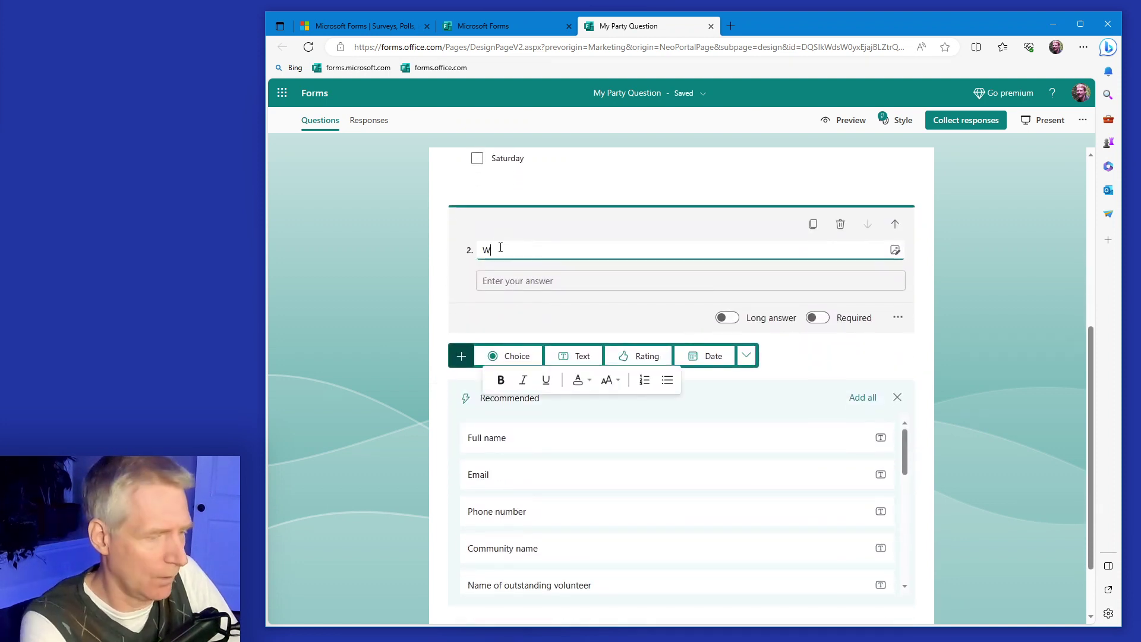
text(hat food would be best?)
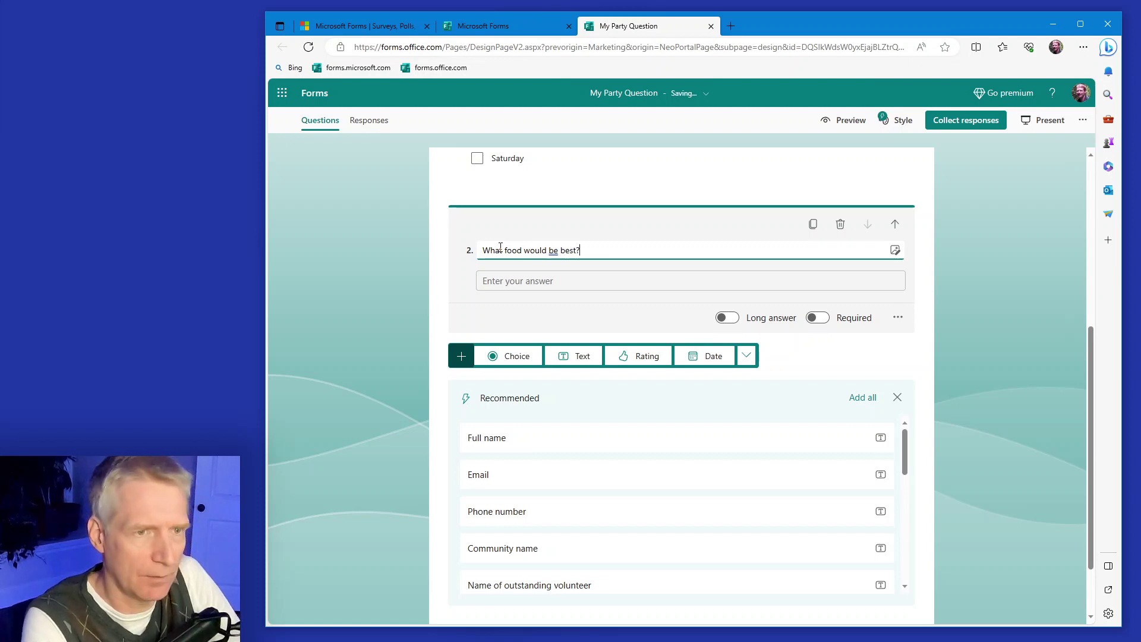
click(505, 284)
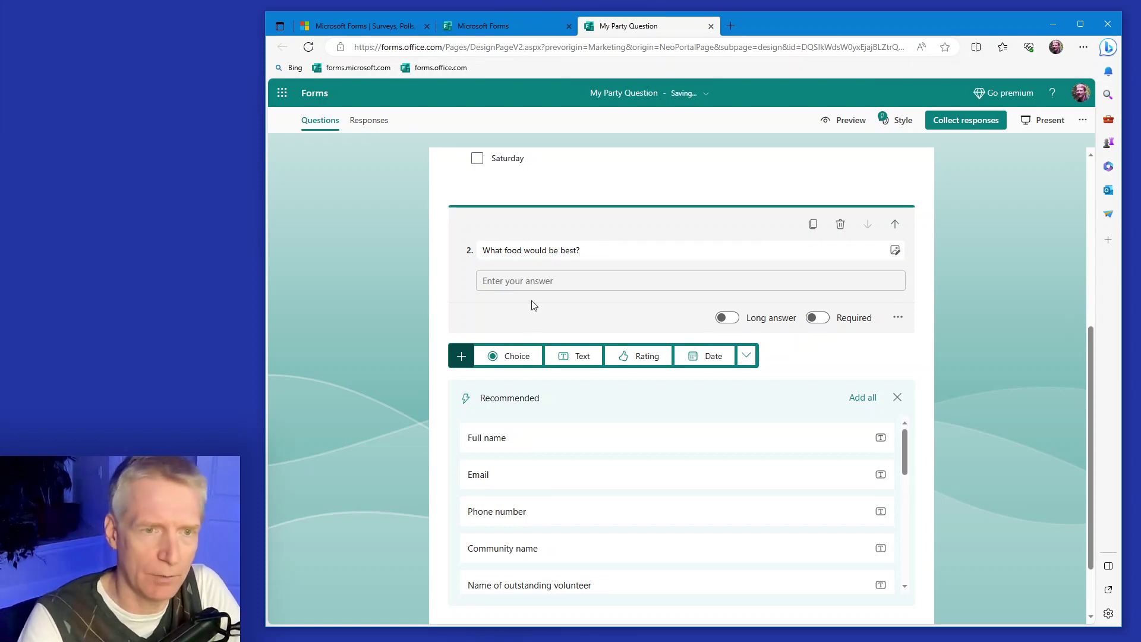
Step: Dismiss the recommendations and try Long answer before reverting question 2 to a short answer
click(897, 398)
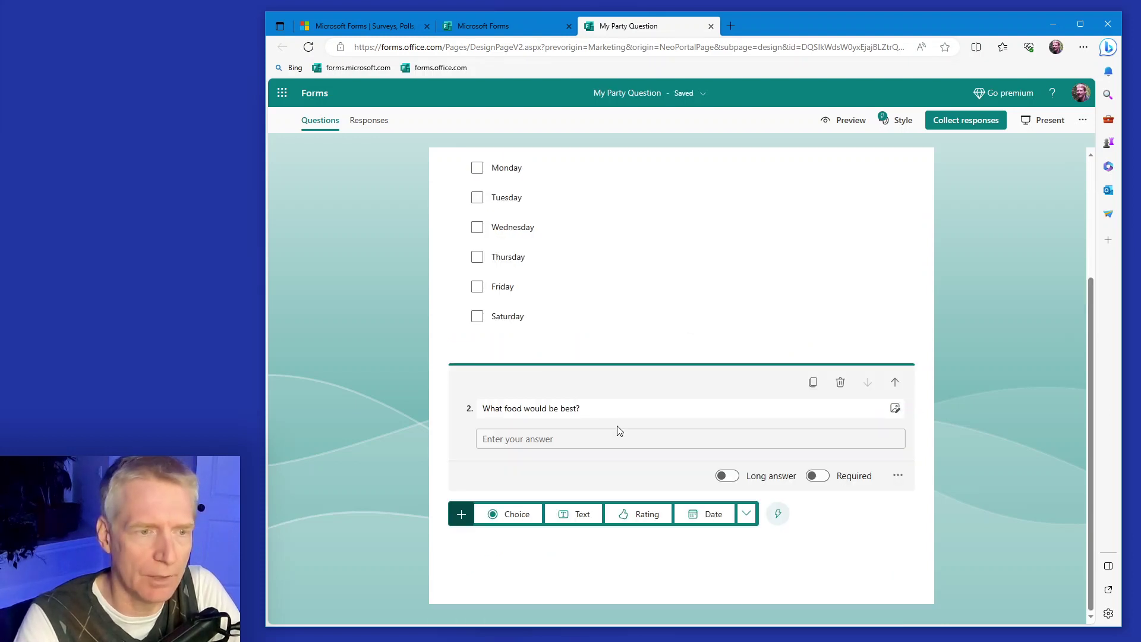
click(555, 410)
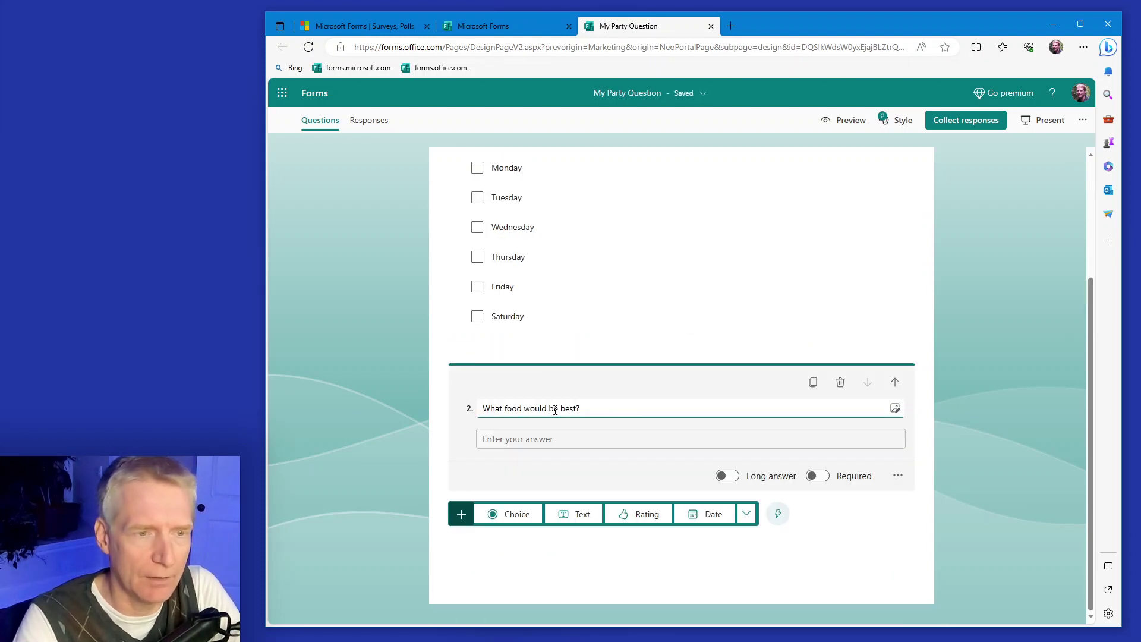
click(727, 476)
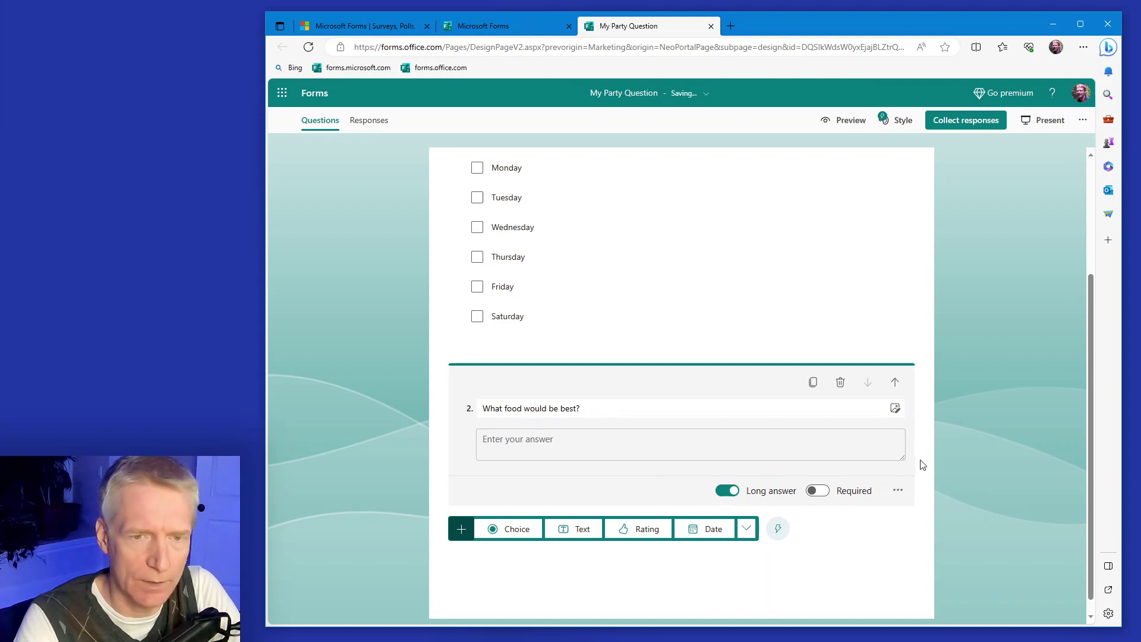
drag(902, 457, 912, 575)
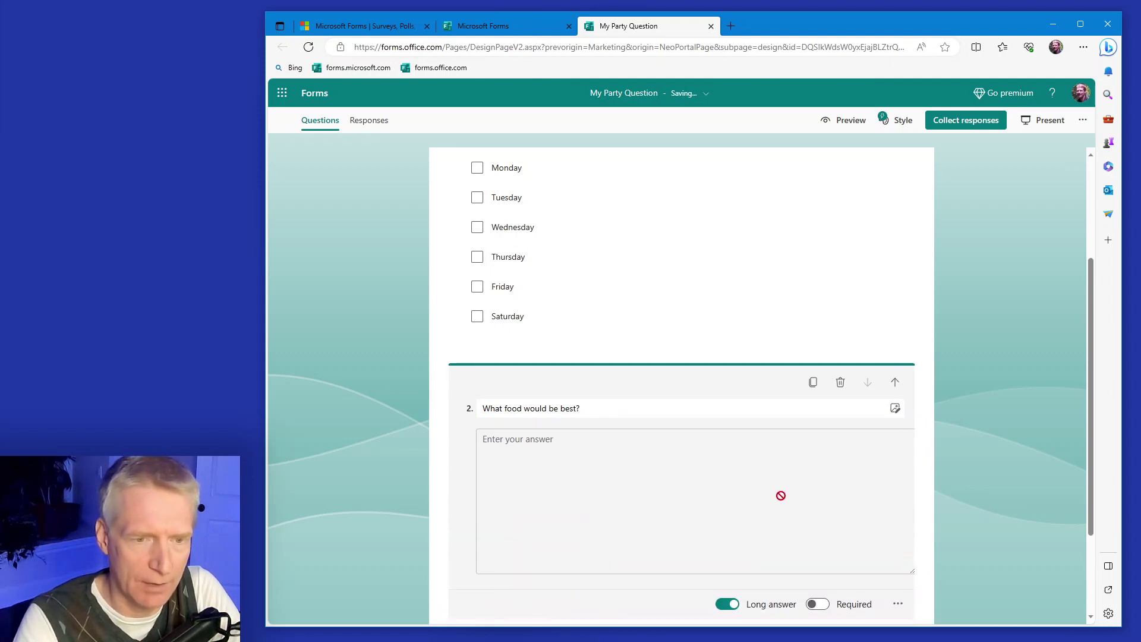
click(729, 604)
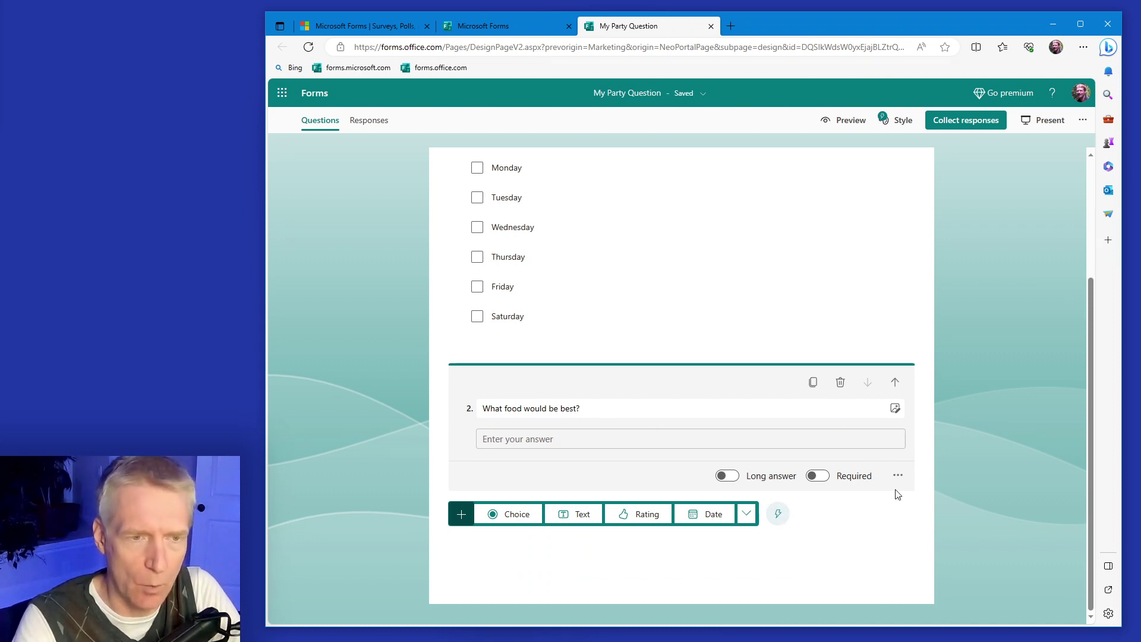
scroll(849, 512, up, 3)
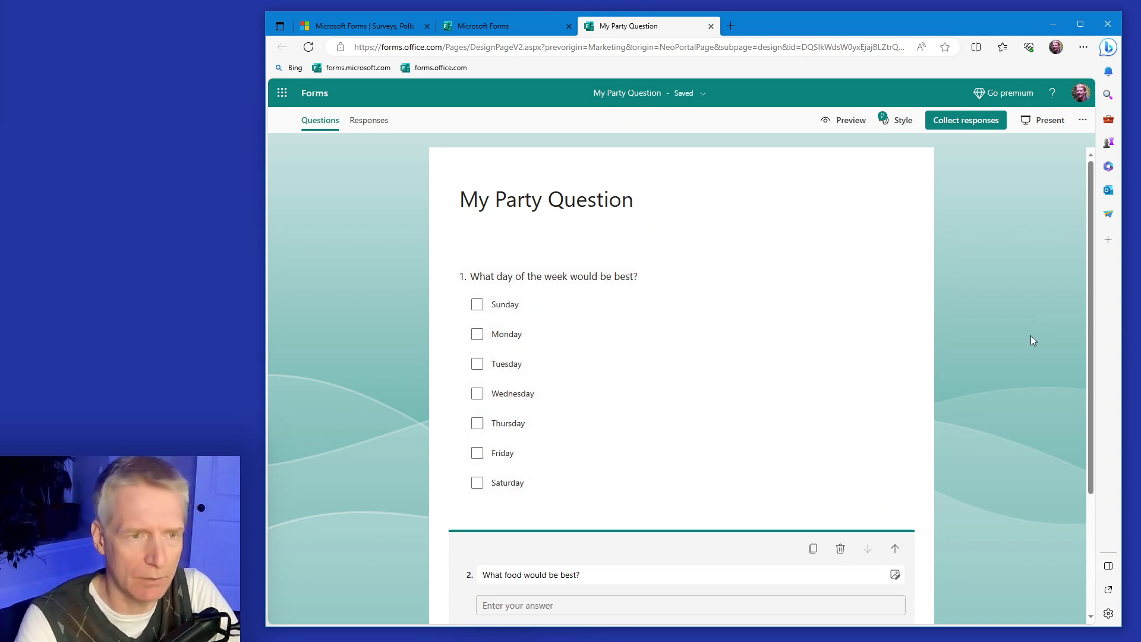
scroll(1030, 340, down, 2)
scroll(1030, 340, up, 2)
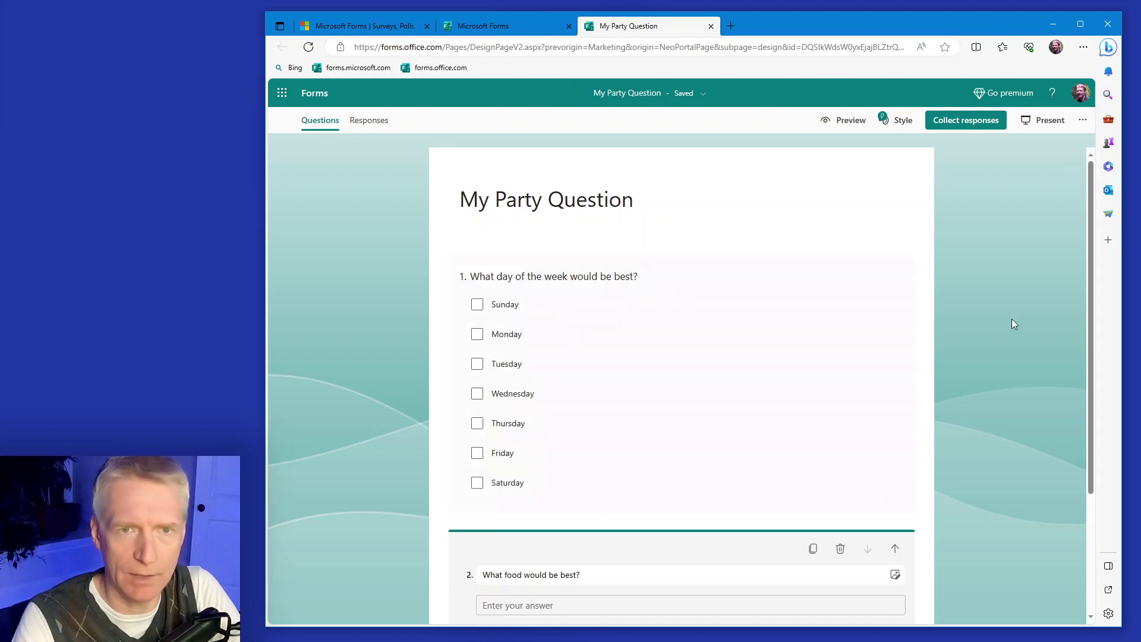
Step: Apply the confetti theme to the form after trying the sparkler theme
click(899, 121)
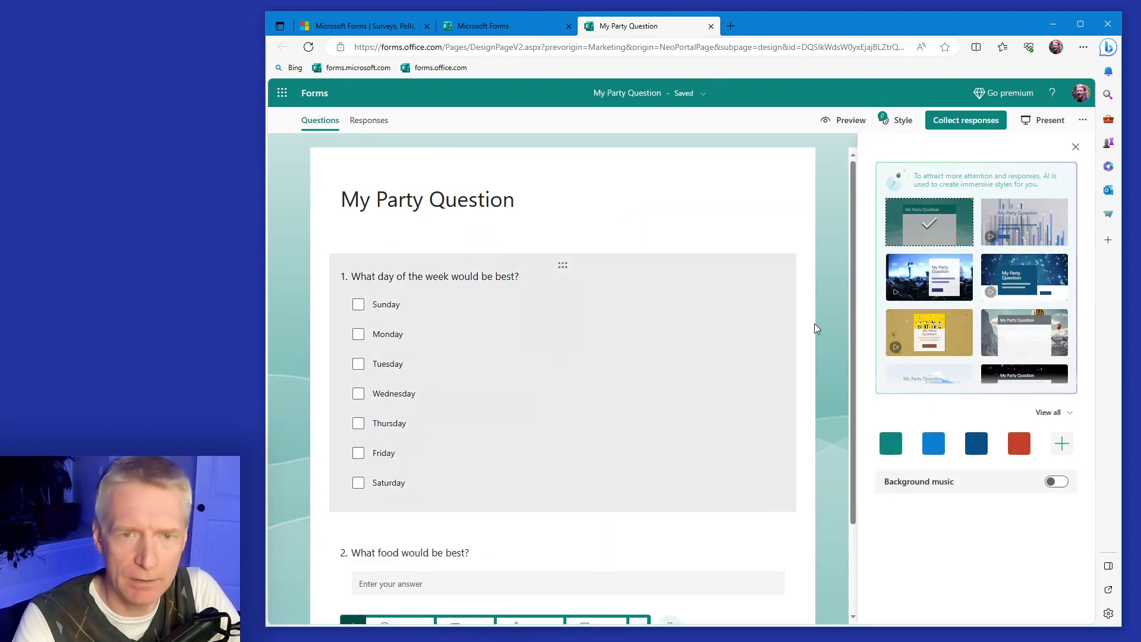
scroll(951, 297, down, 5)
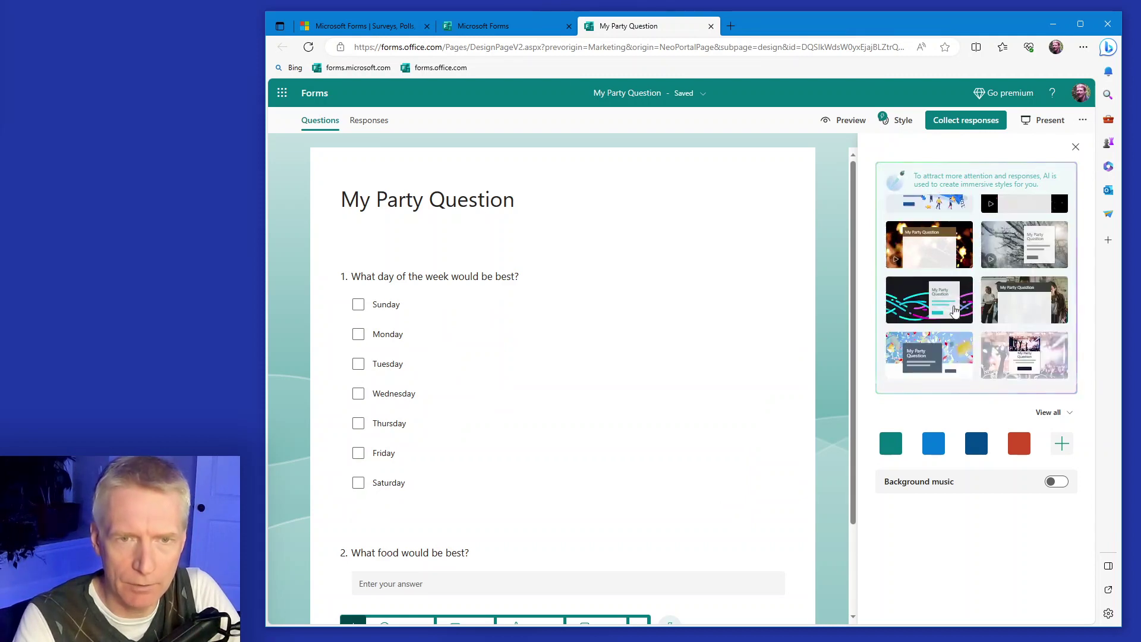
click(960, 247)
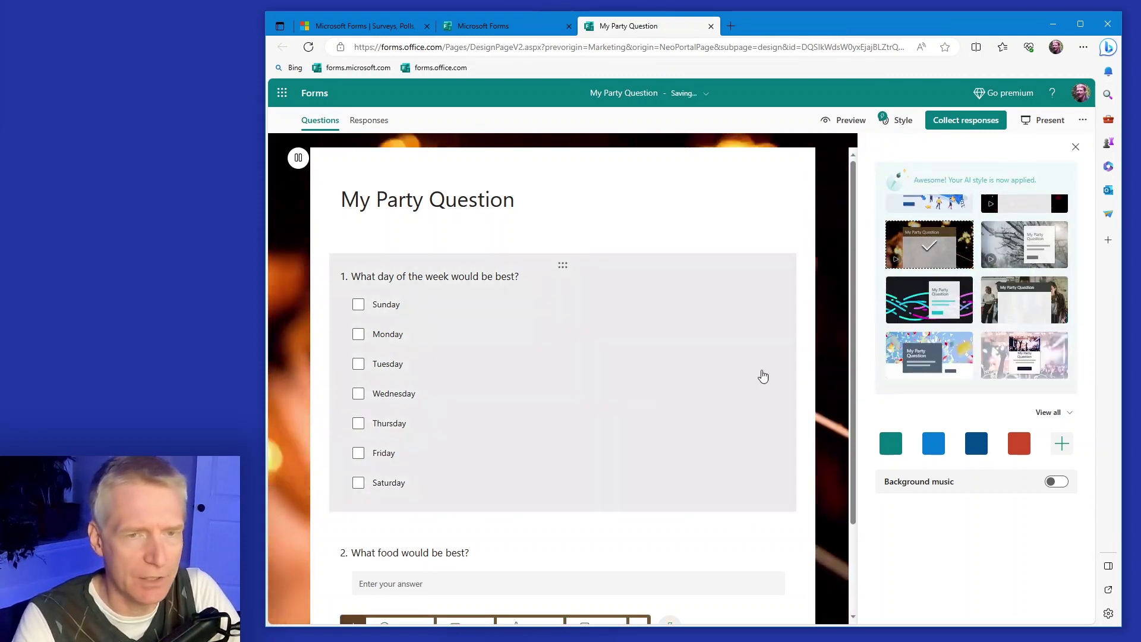
click(941, 354)
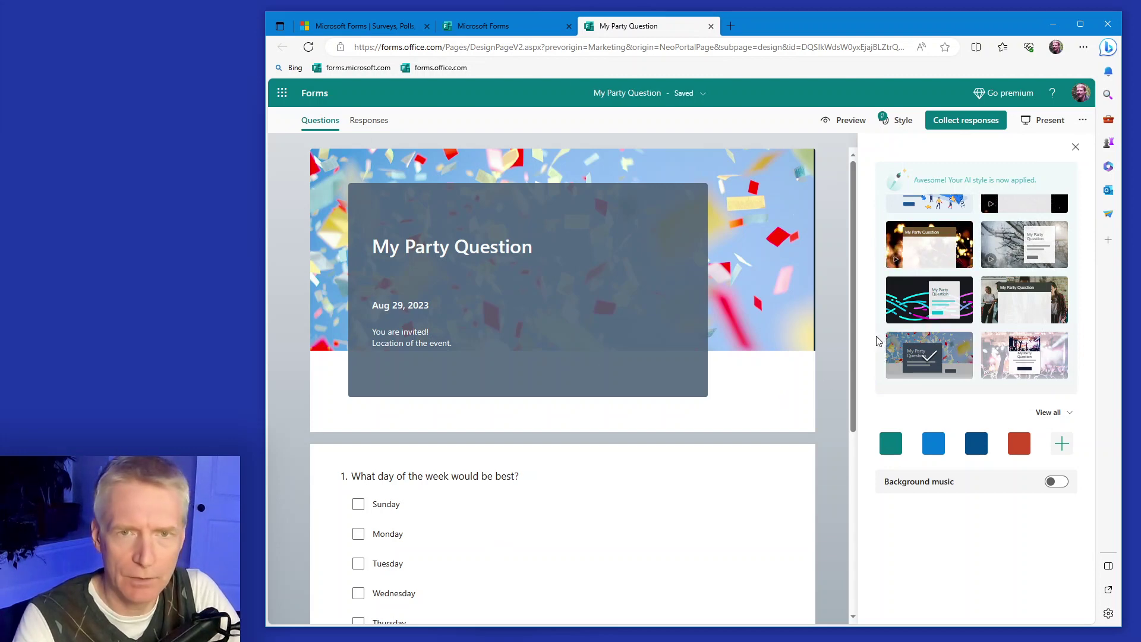
click(1076, 147)
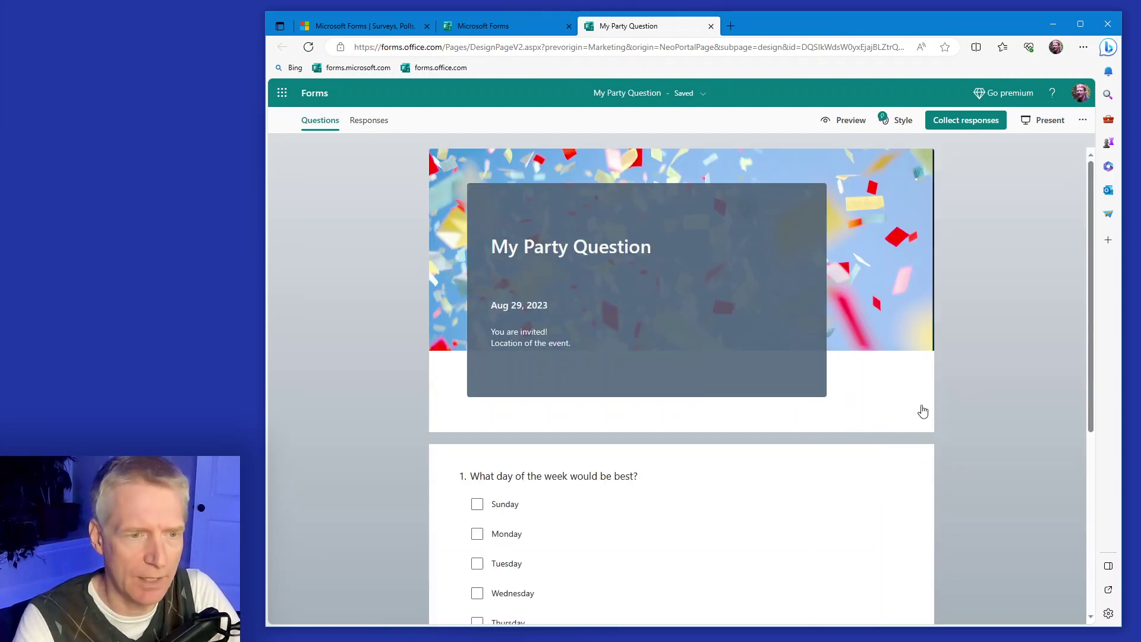
Step: Preview the confetti-themed form as a respondent would see it
scroll(965, 392, down, 5)
scroll(968, 390, up, 5)
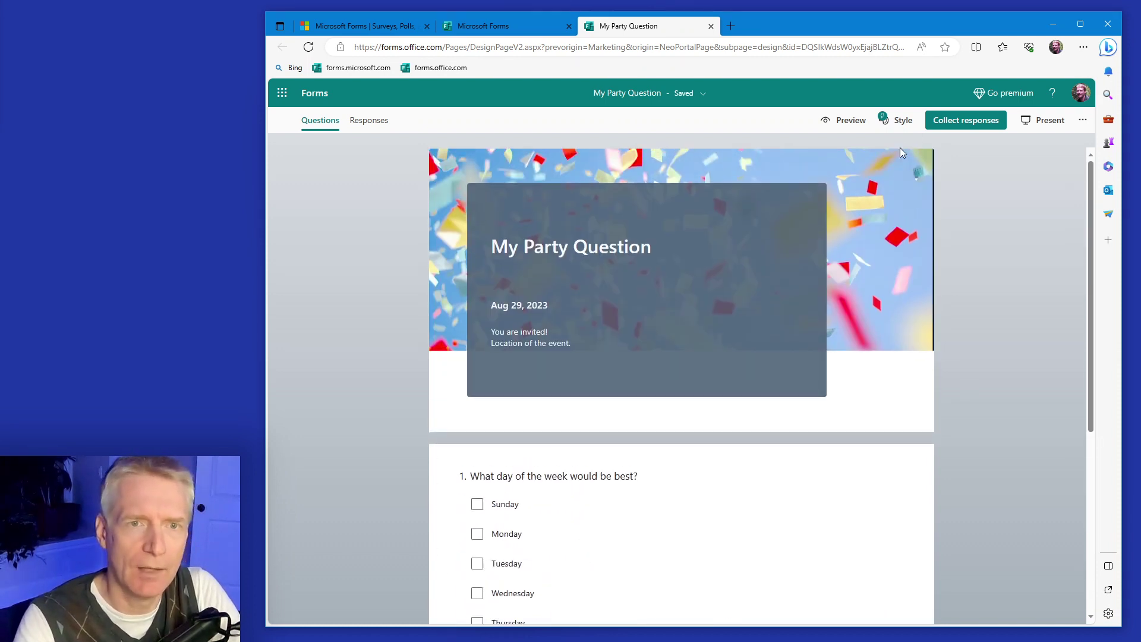
click(848, 120)
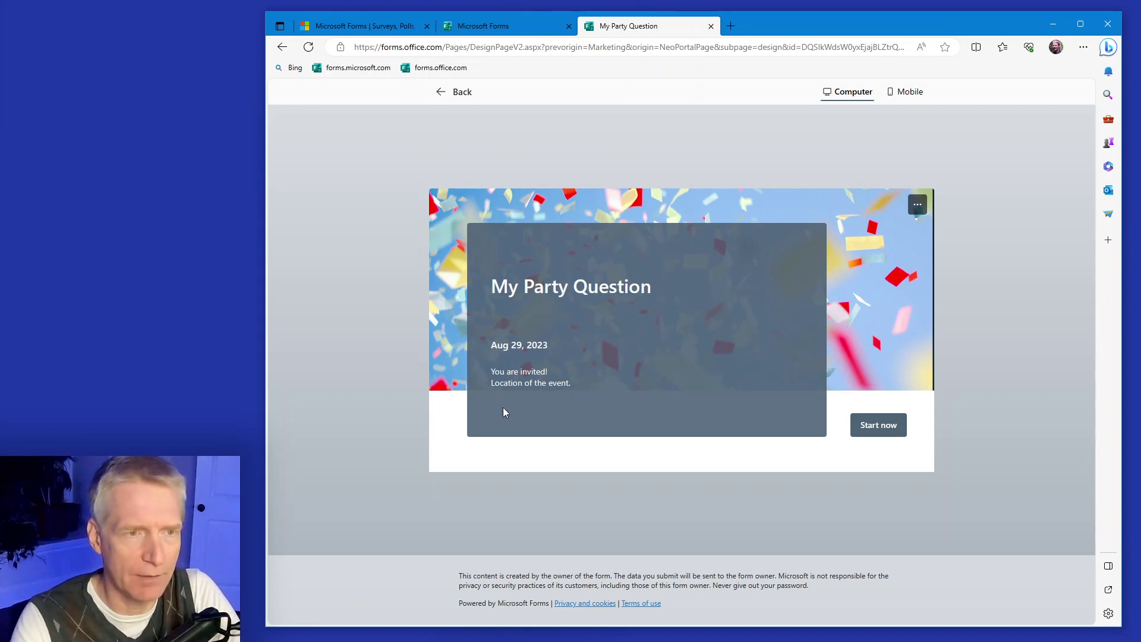
Step: In the preview, submit a test response with Friday and Saturday and 'Jello' as the food
click(864, 423)
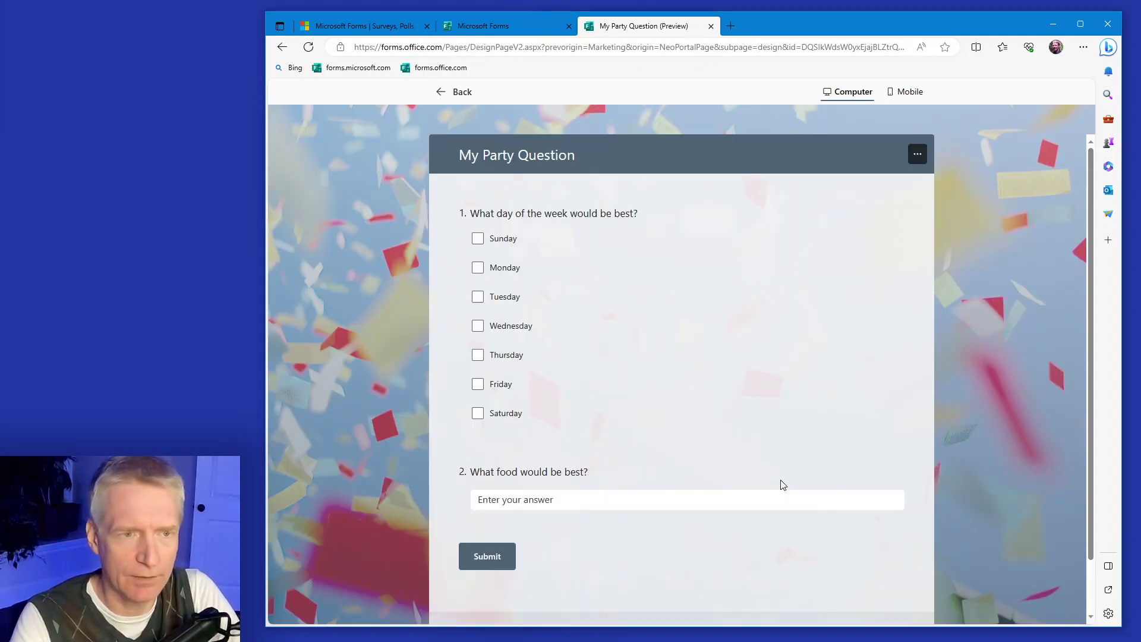
click(515, 268)
click(511, 300)
click(511, 325)
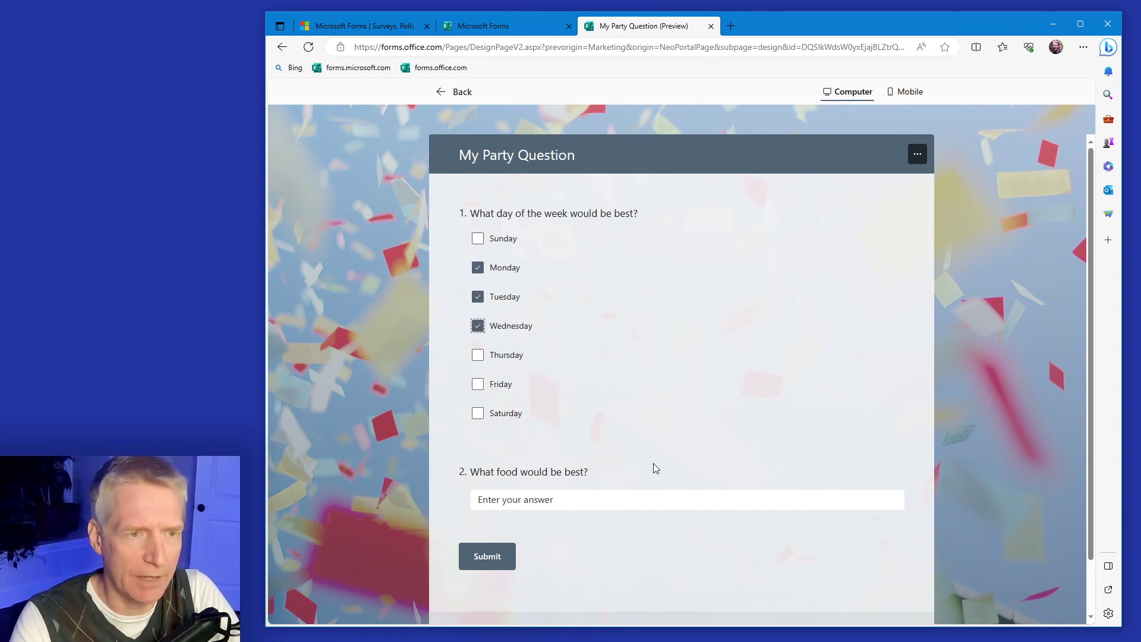
click(498, 325)
click(499, 301)
click(502, 268)
click(505, 386)
click(505, 411)
click(550, 499)
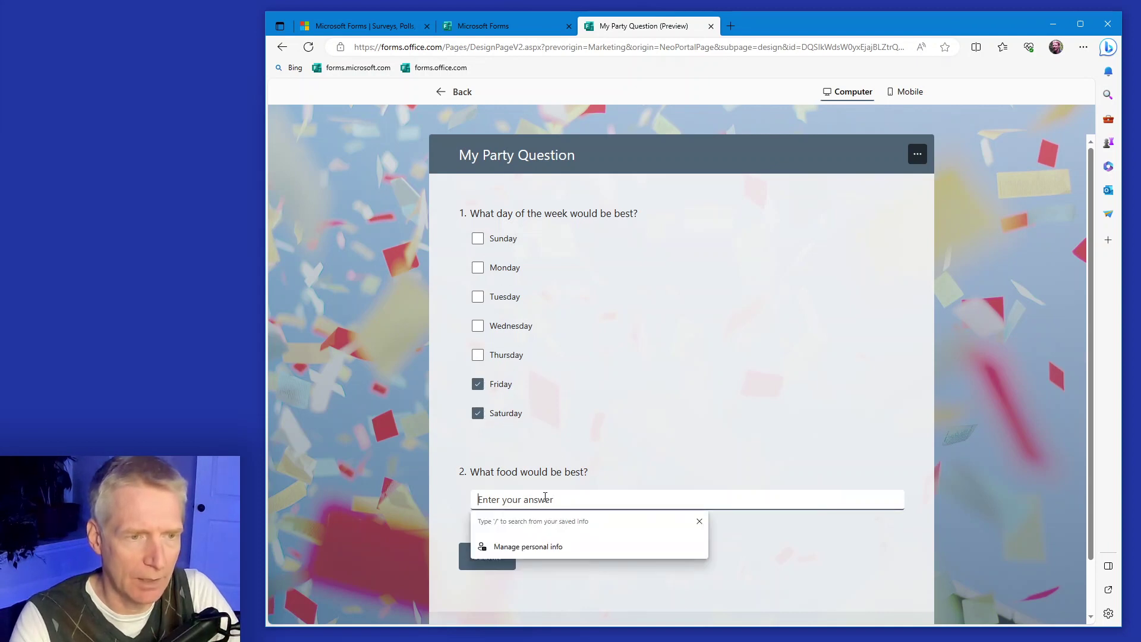
text(Jello)
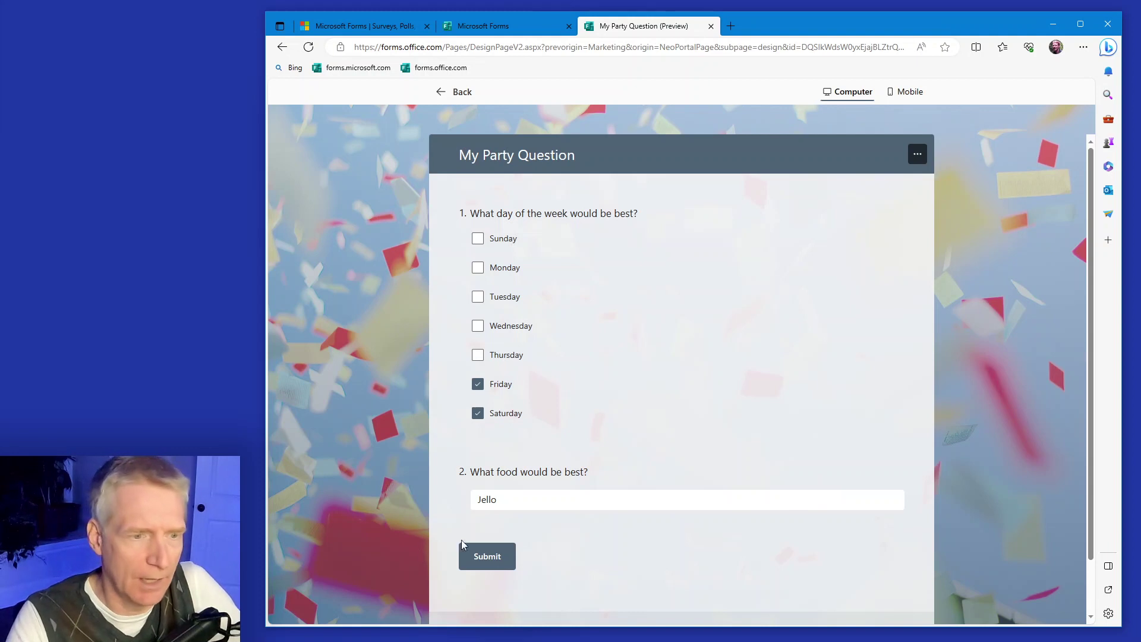
click(494, 544)
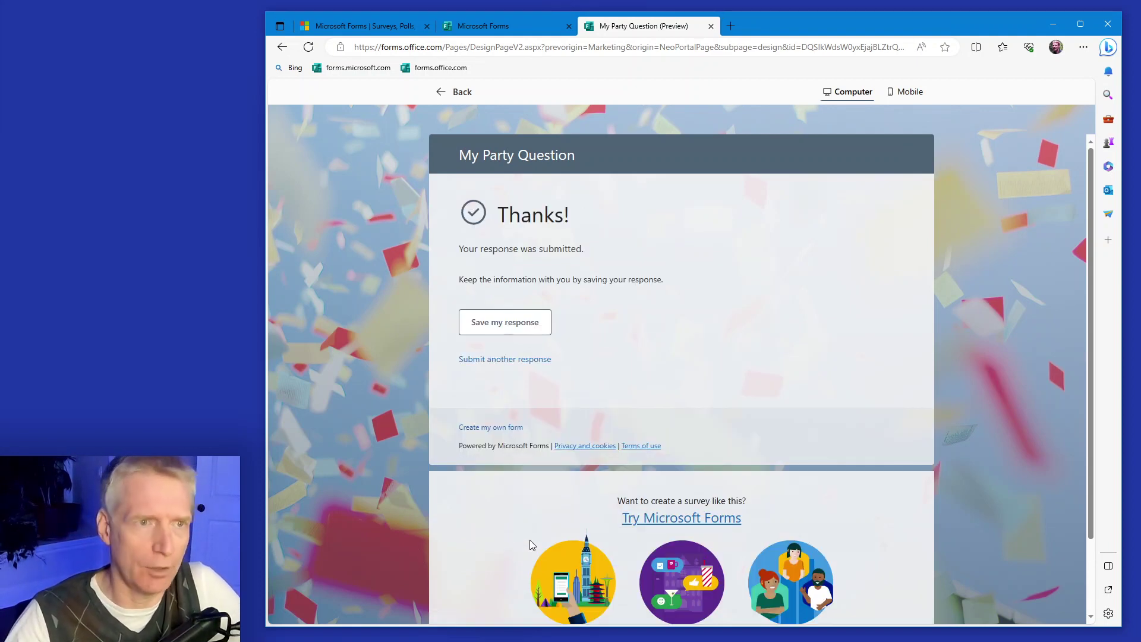
Step: Return to the form editor and copy the form's response link from the sharing options
click(445, 90)
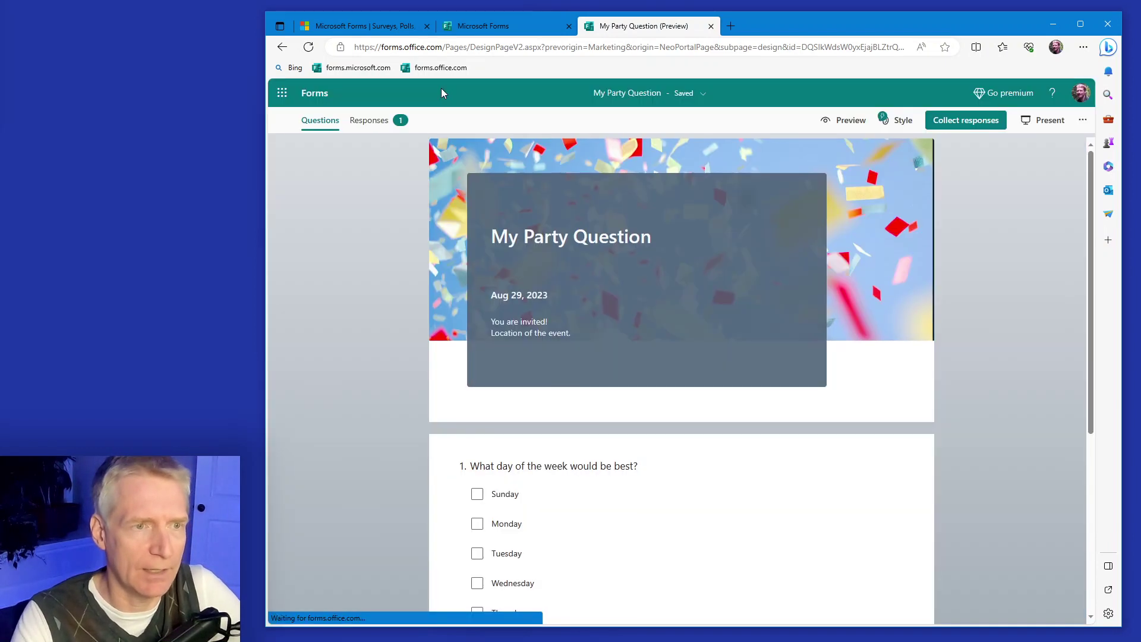
scroll(479, 322, down, 5)
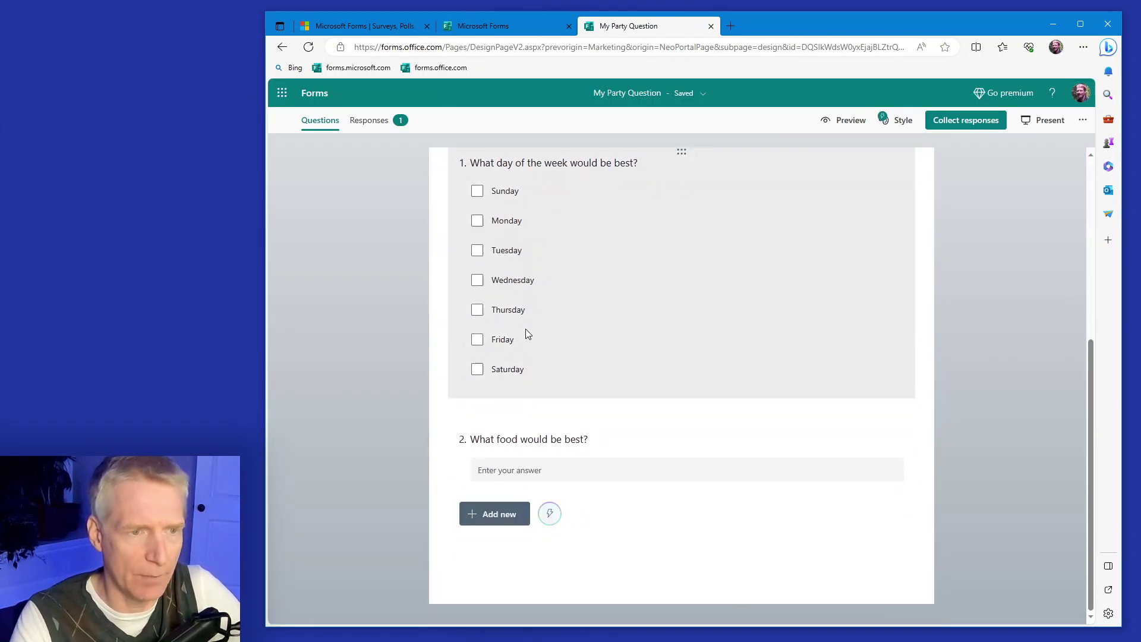
scroll(522, 338, up, 5)
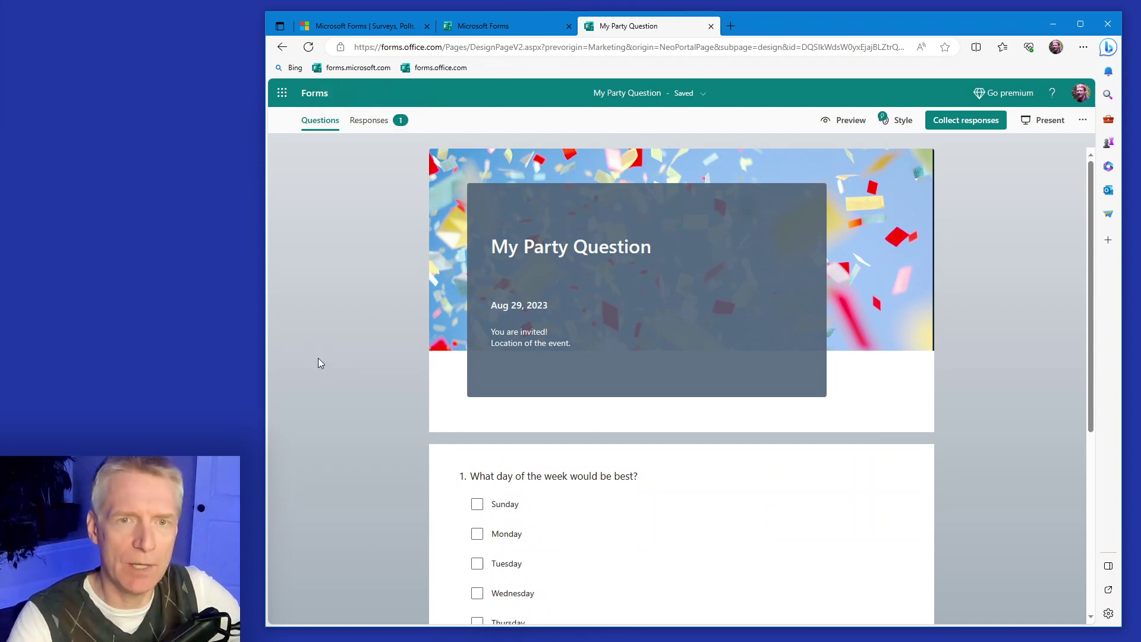
click(985, 122)
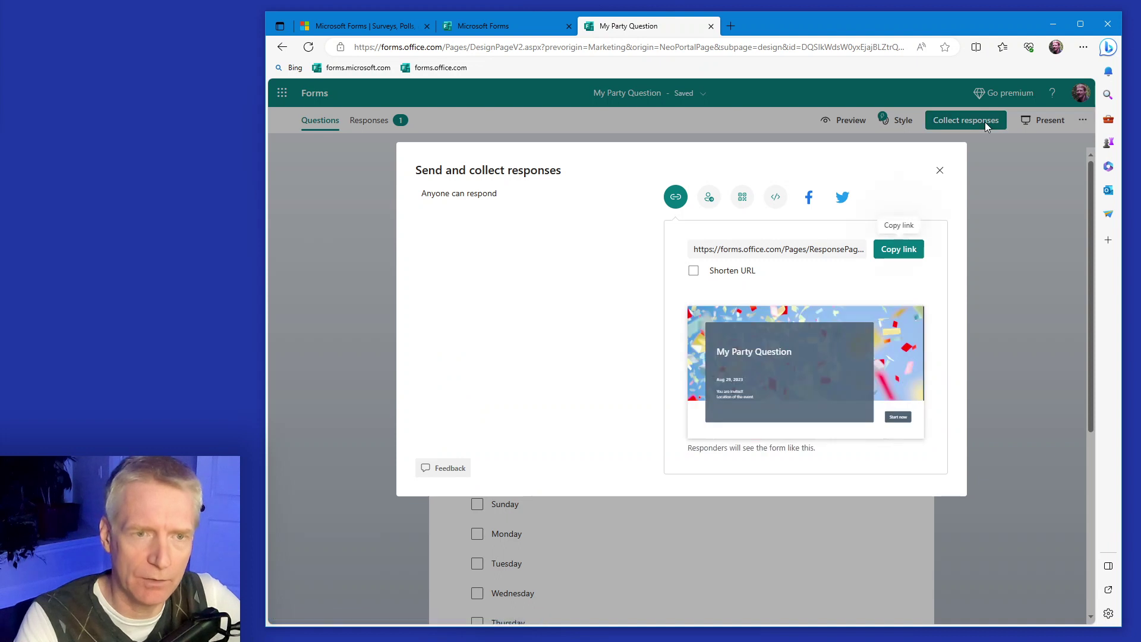
click(696, 248)
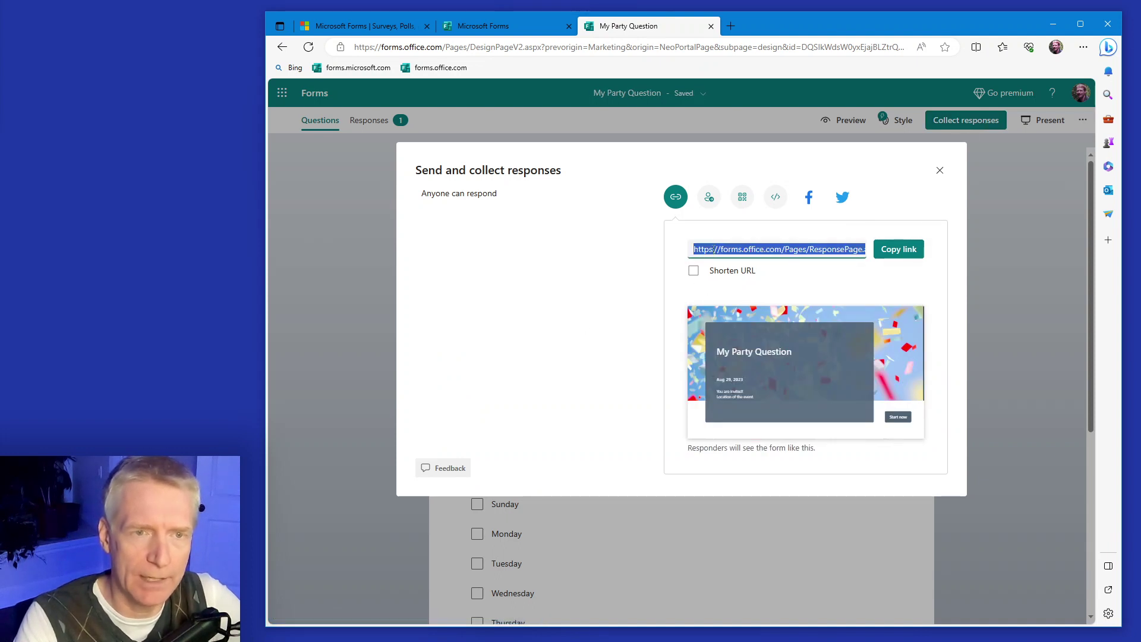
click(898, 249)
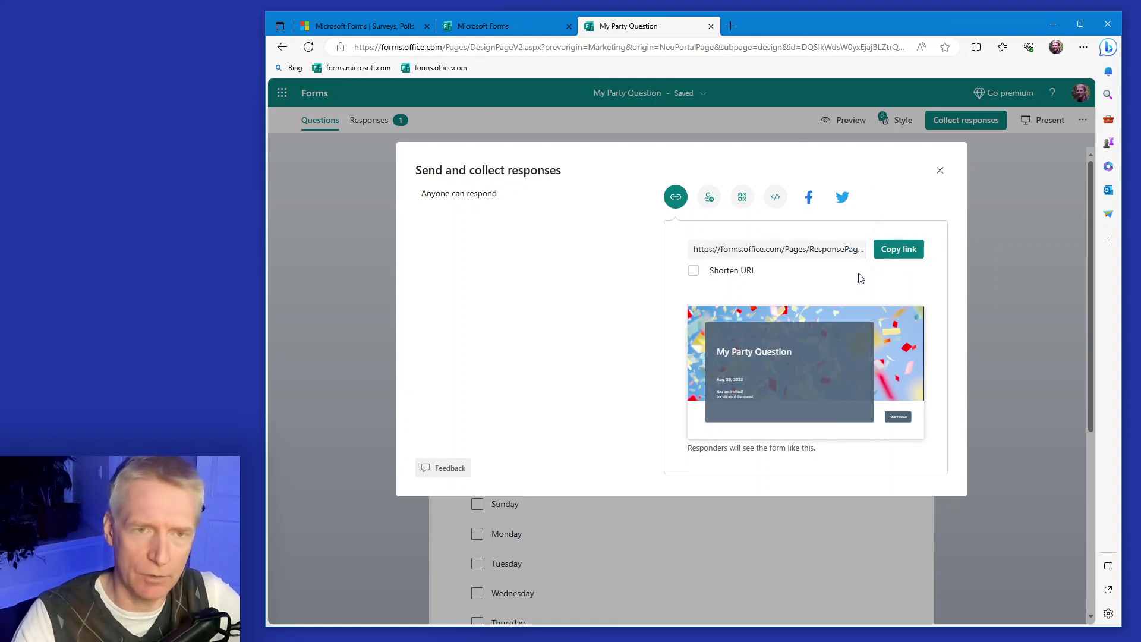
Step: Shorten the response link and load it in a new browser tab
click(752, 272)
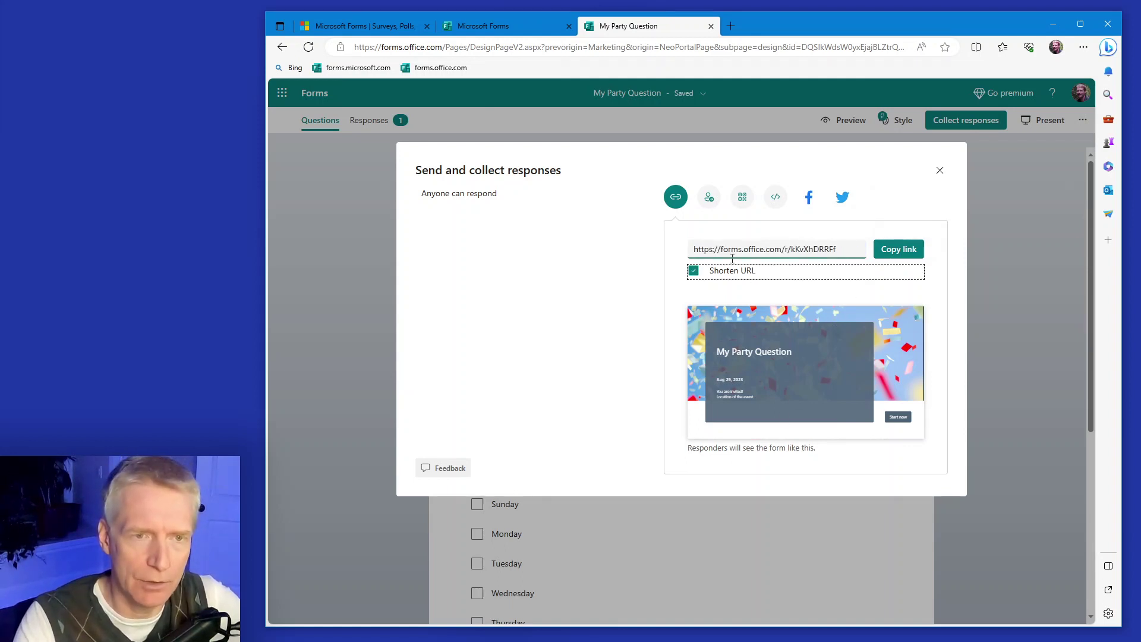
click(843, 249)
drag(842, 249, 675, 246)
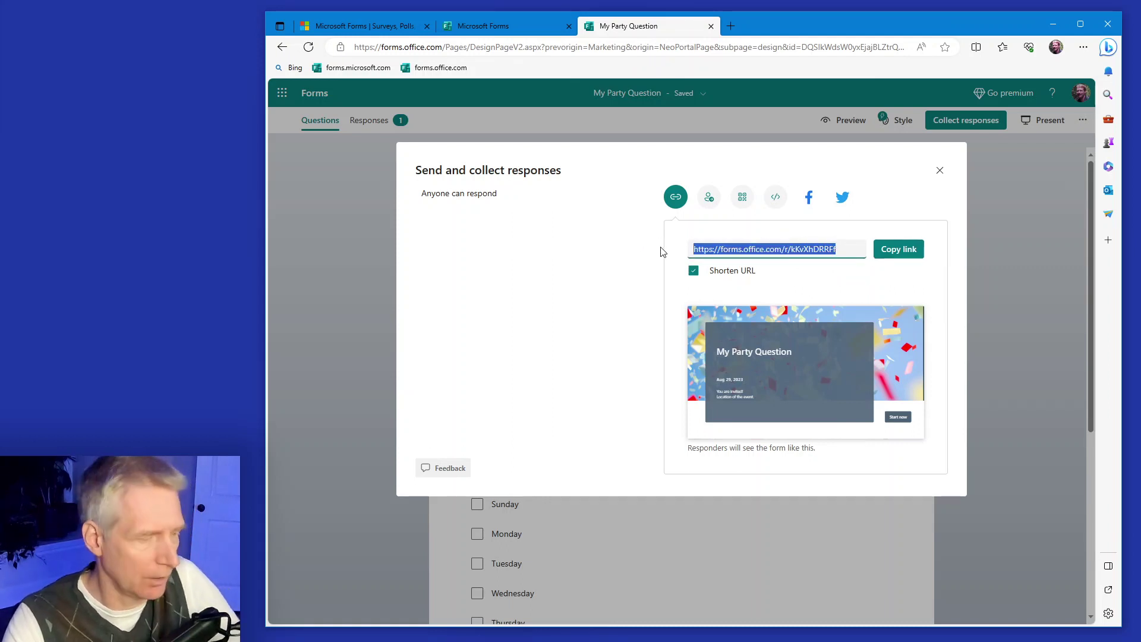
key(ctrl+t)
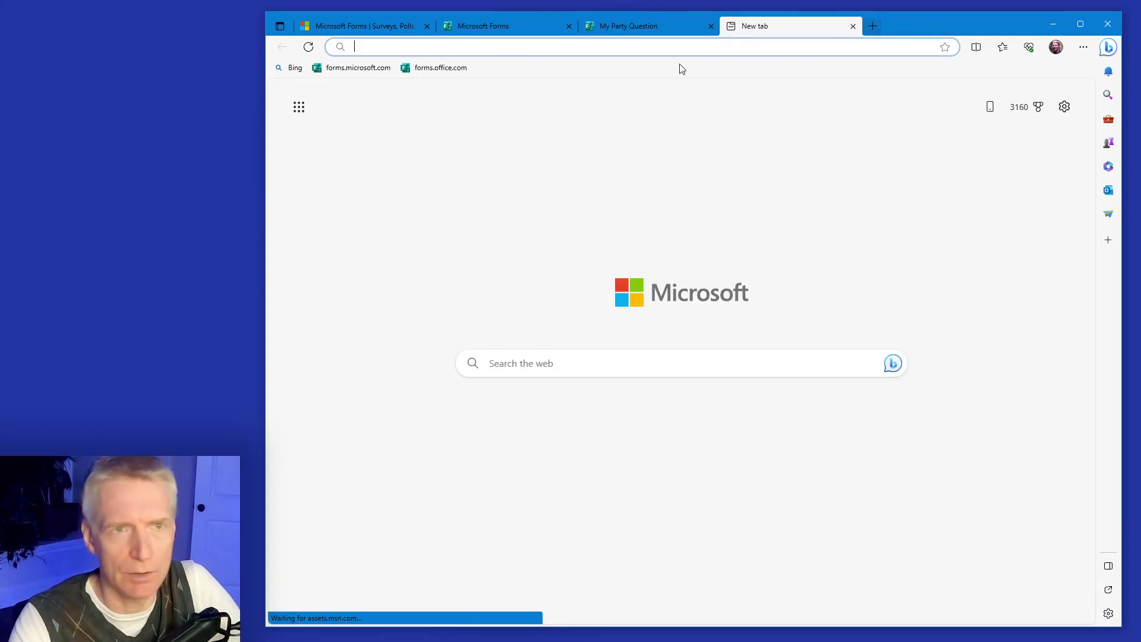
click(677, 48)
key(ctrl+v)
key(Return)
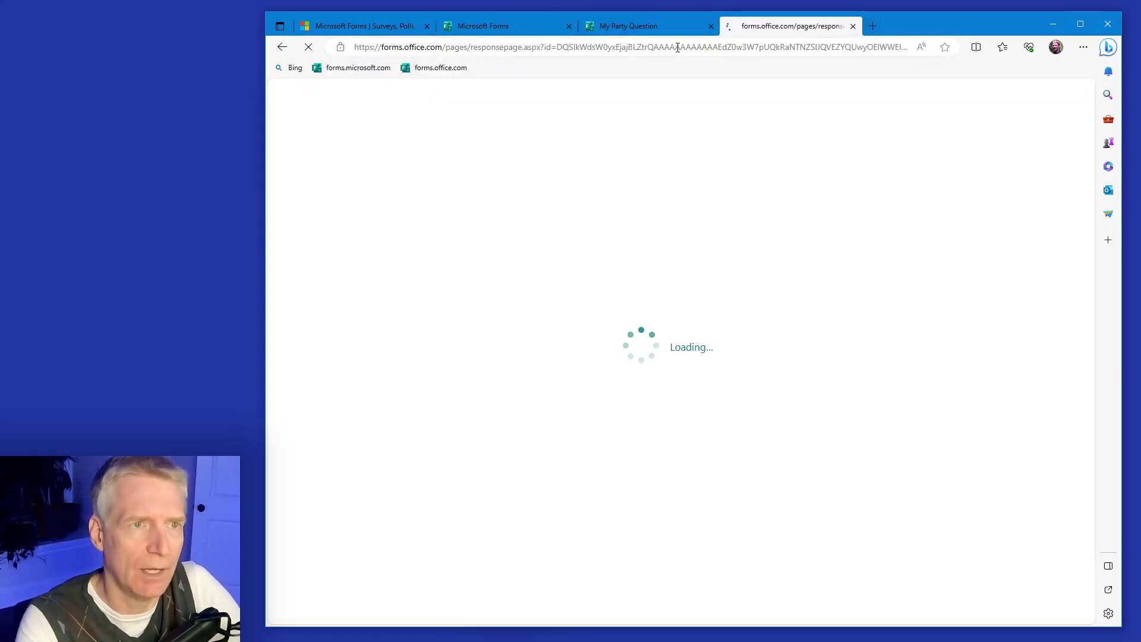
Step: Close the extra tab, view the form's QR code, then return to the link and close sharing
click(852, 25)
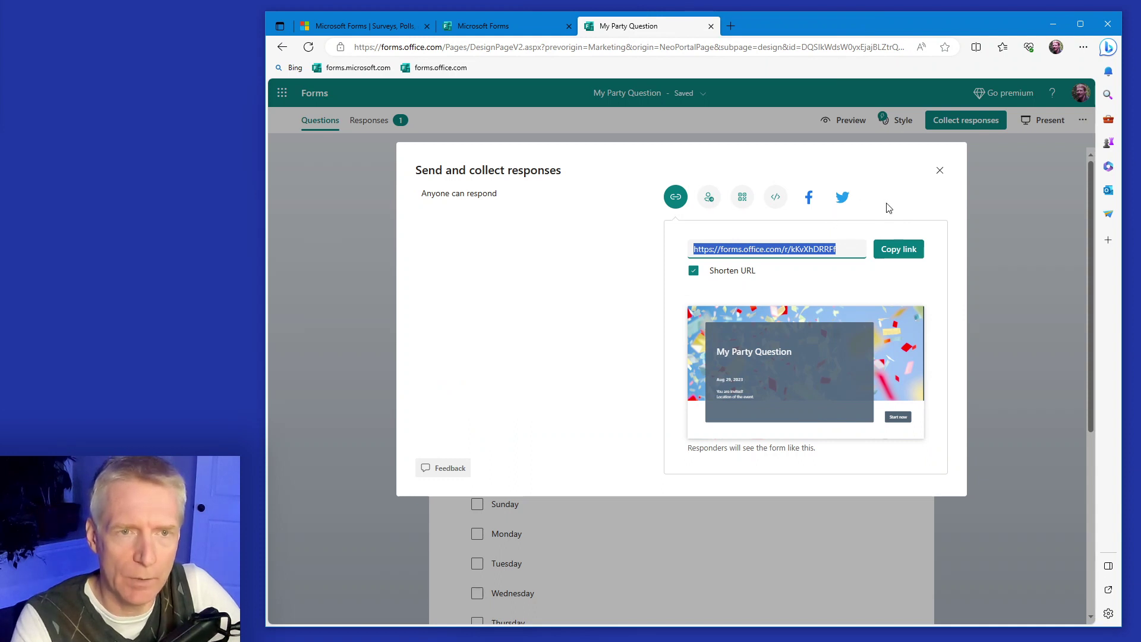
click(742, 197)
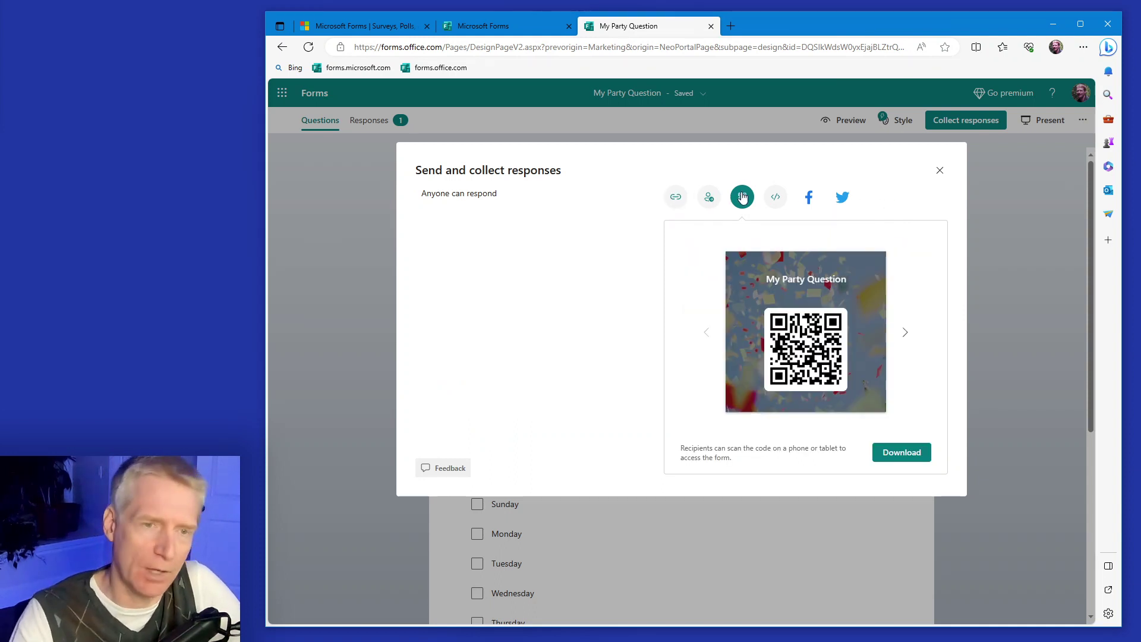
click(676, 197)
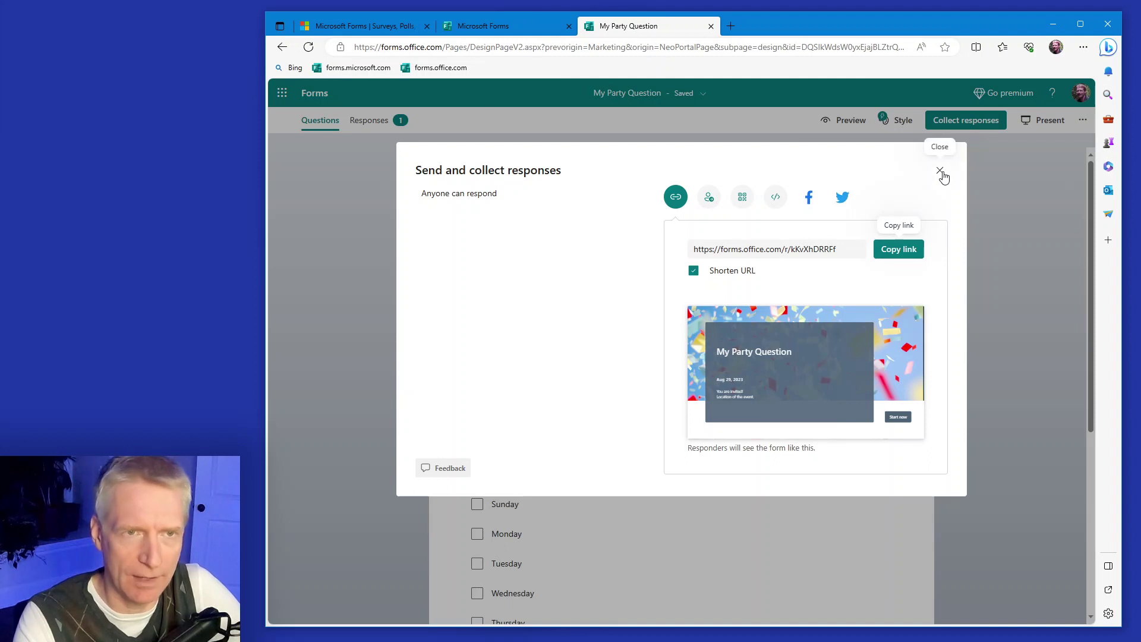
click(940, 172)
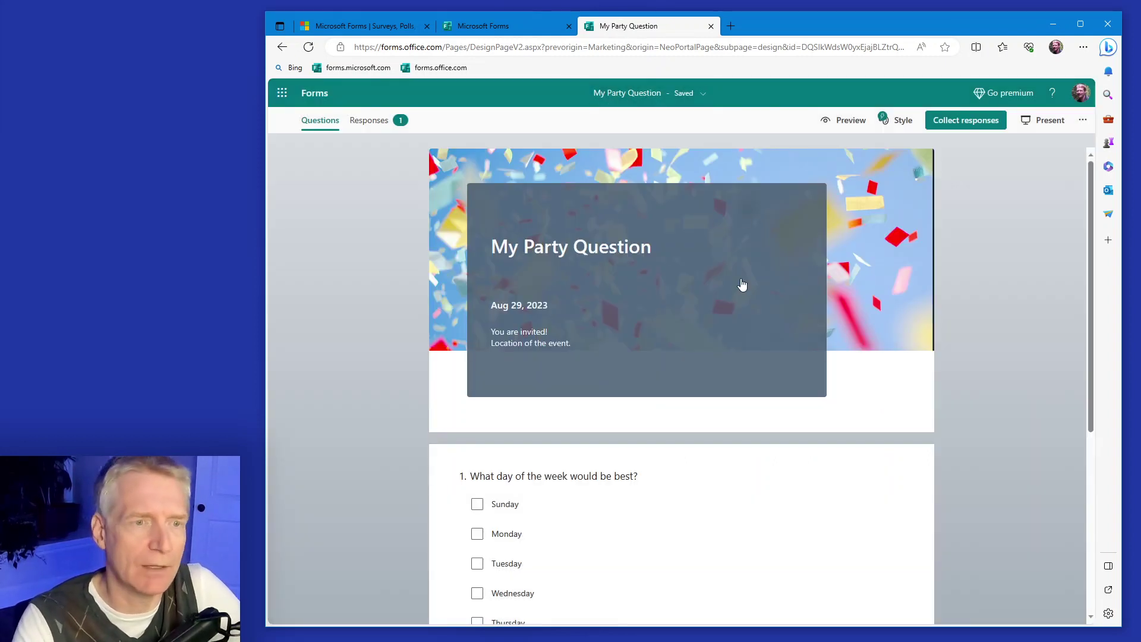
Step: Open the form's full response link in a new browser tab
scroll(581, 502, down, 2)
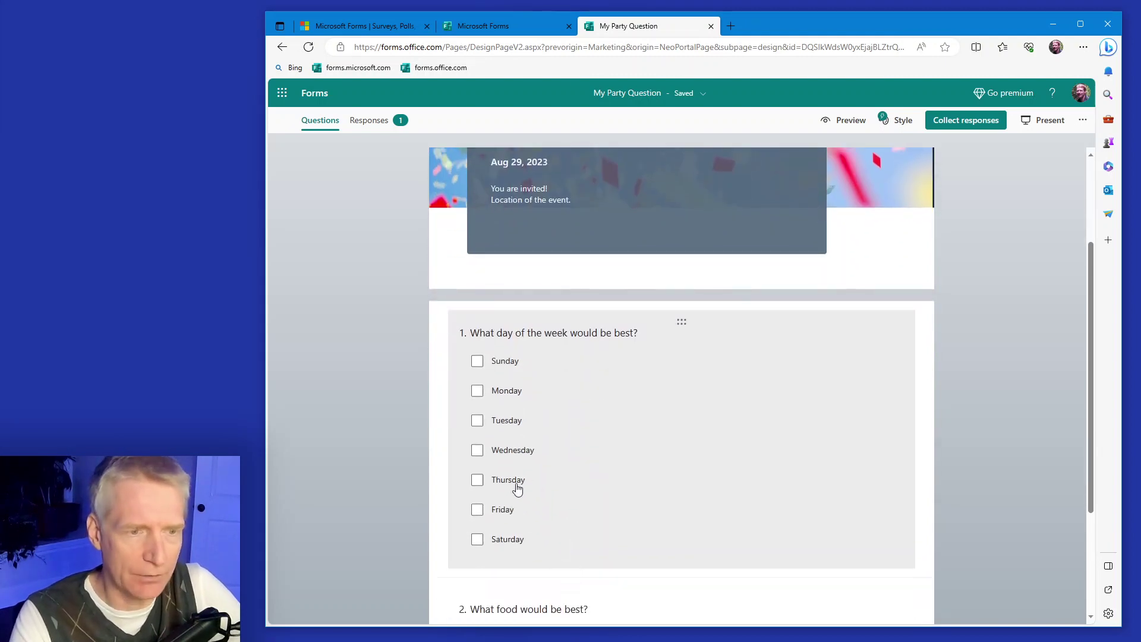
click(501, 511)
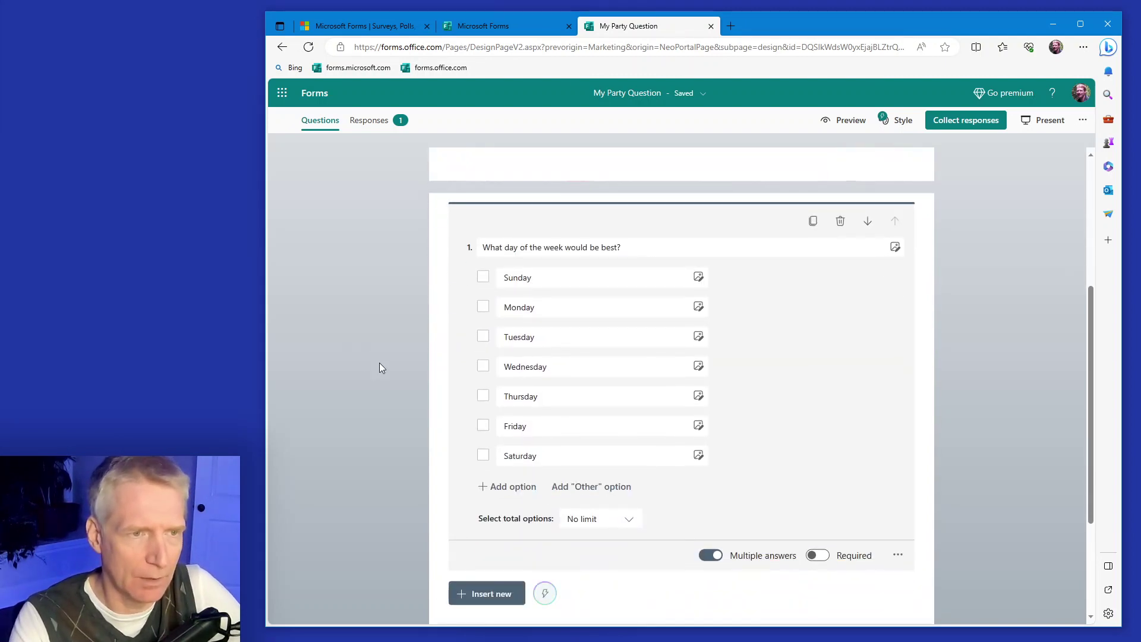
click(370, 353)
click(530, 25)
click(656, 28)
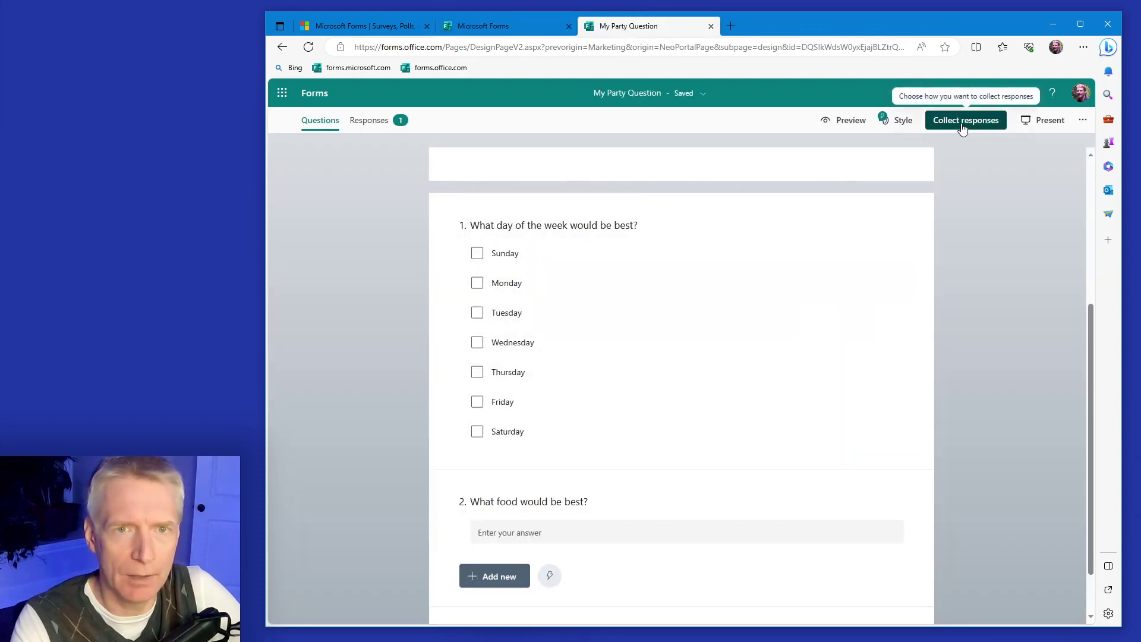
click(964, 122)
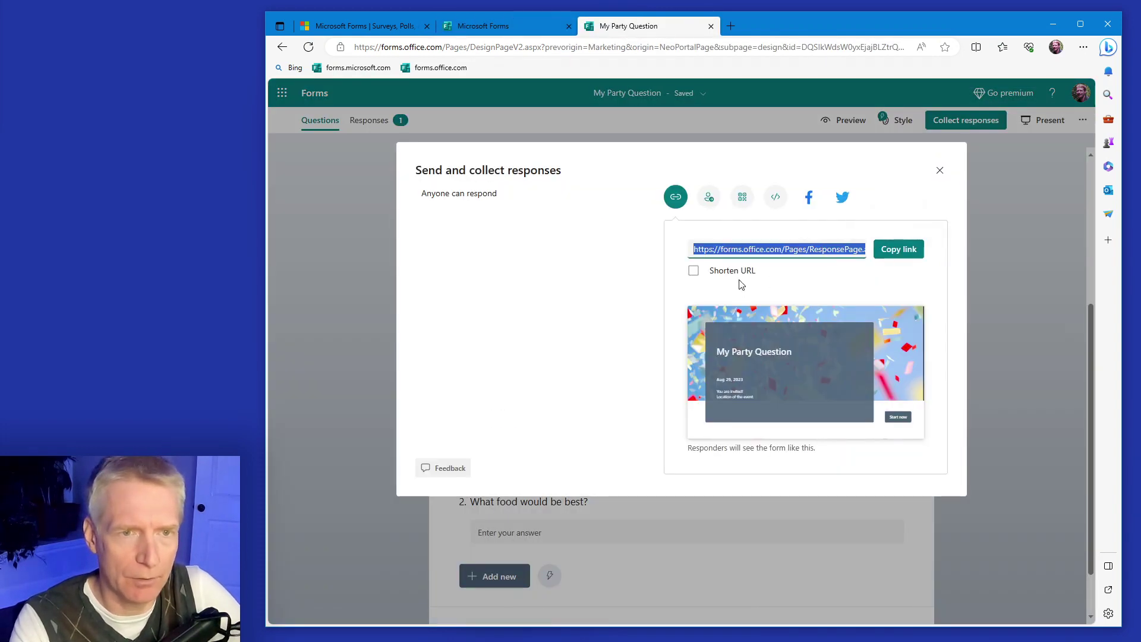
click(730, 26)
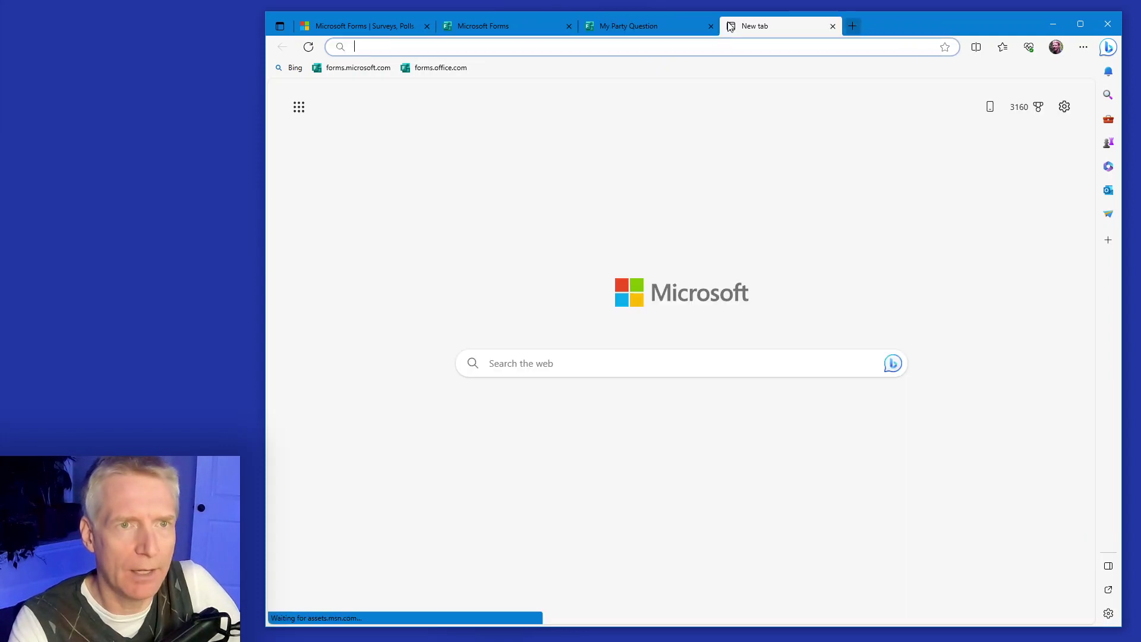
key(ctrl+v)
key(Return)
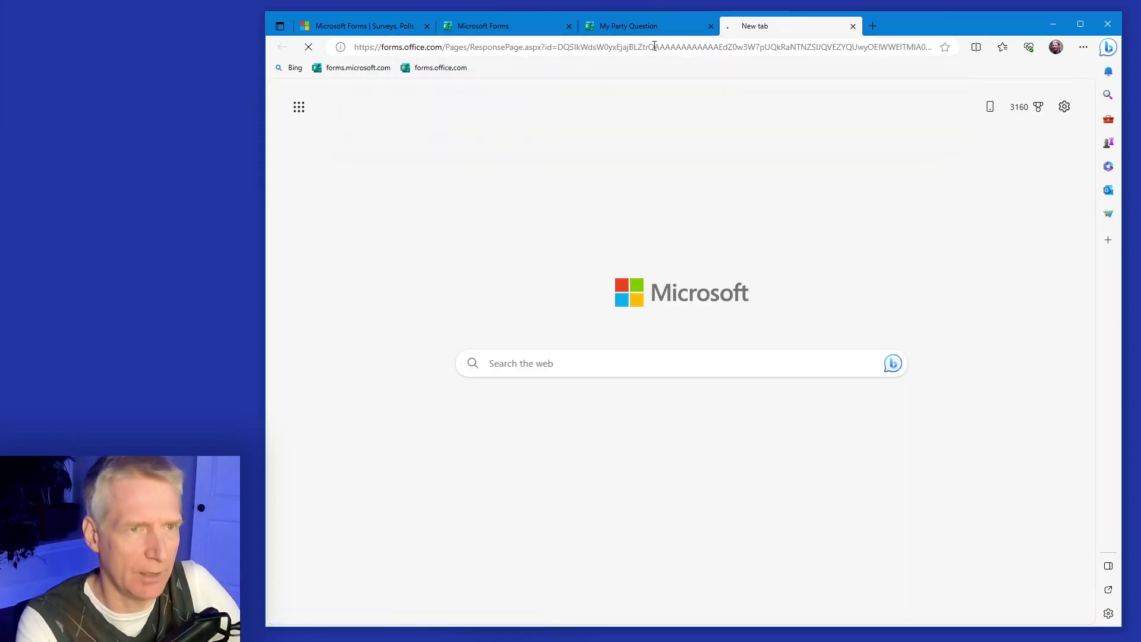
Step: Submit a response choosing Friday with 'Cake' as the food
click(879, 412)
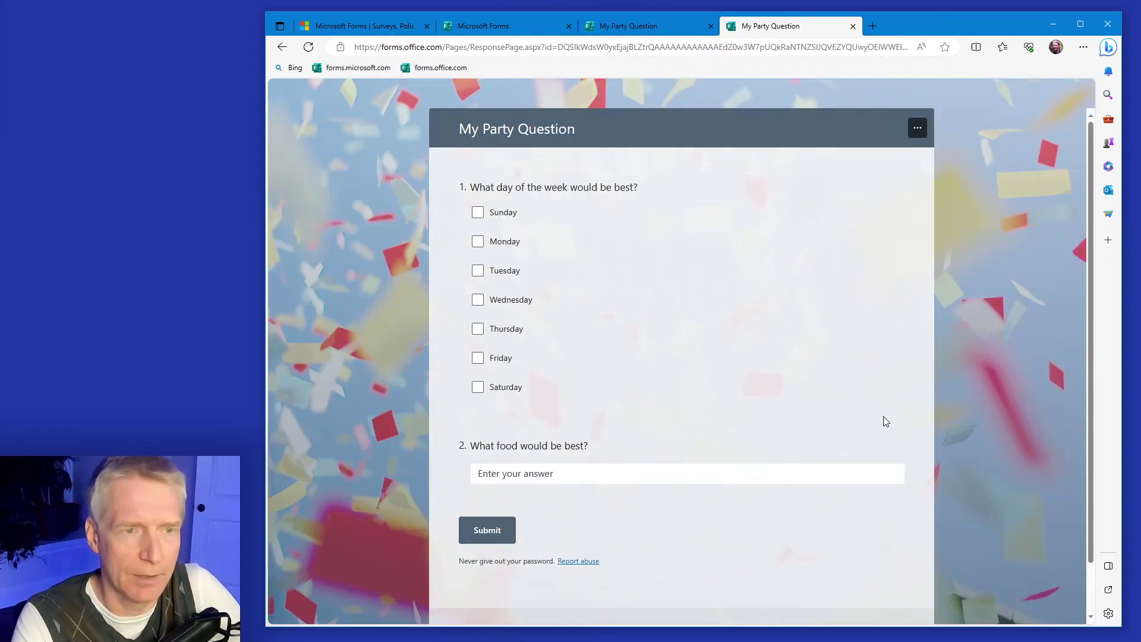
click(478, 359)
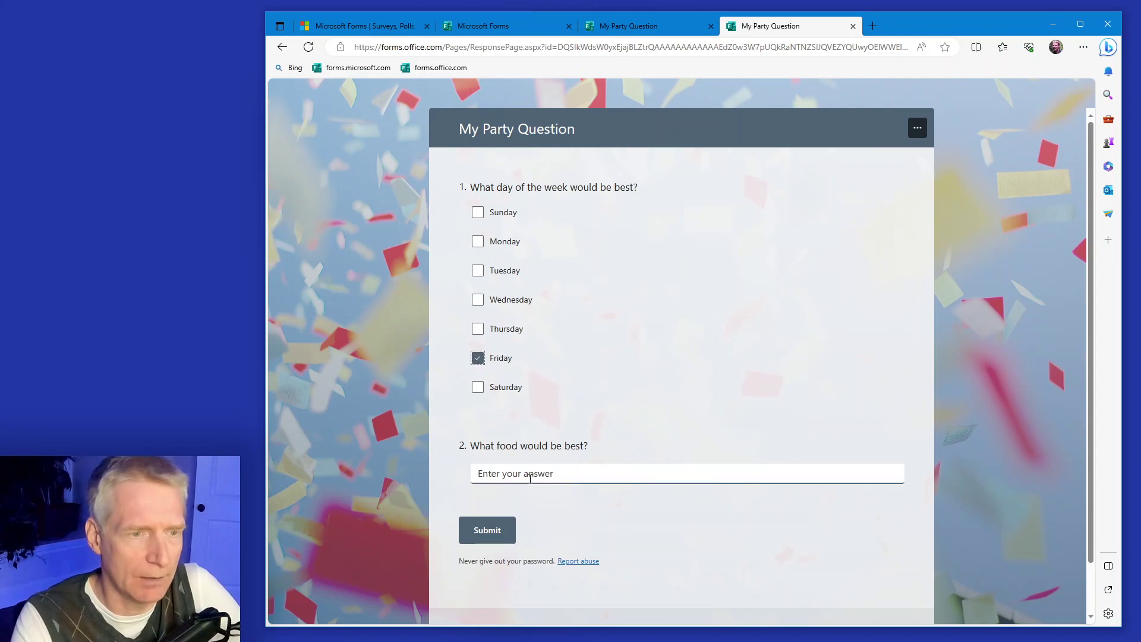
text(C)
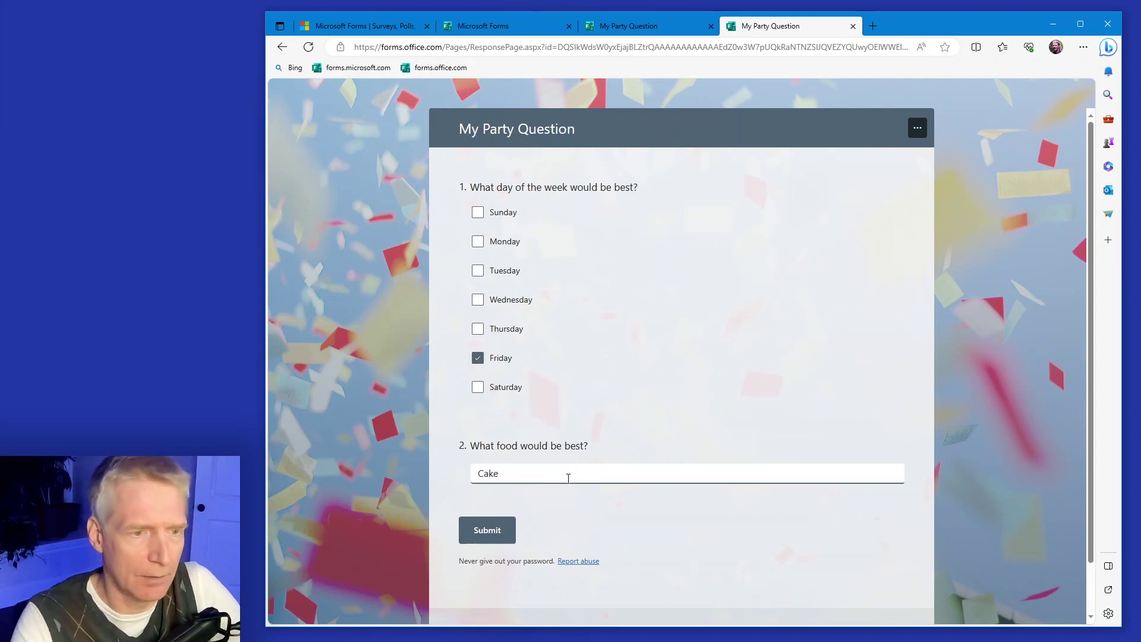
text(ake)
click(490, 532)
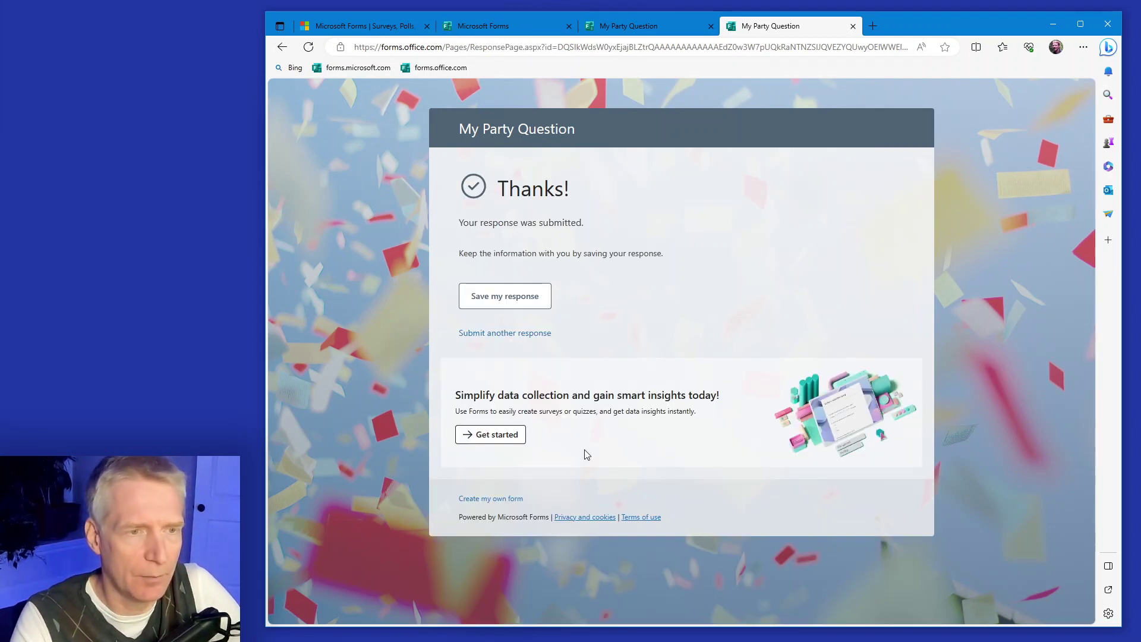
Step: Submit another response choosing Thursday and Friday with 'Apples' as the food
click(535, 334)
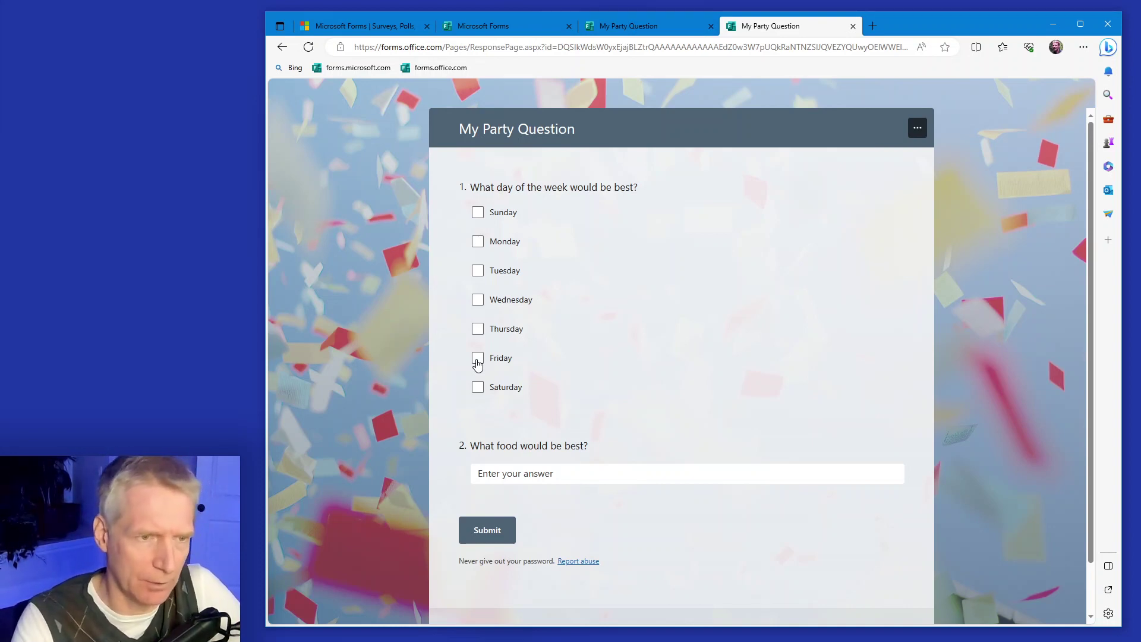
click(477, 360)
click(478, 329)
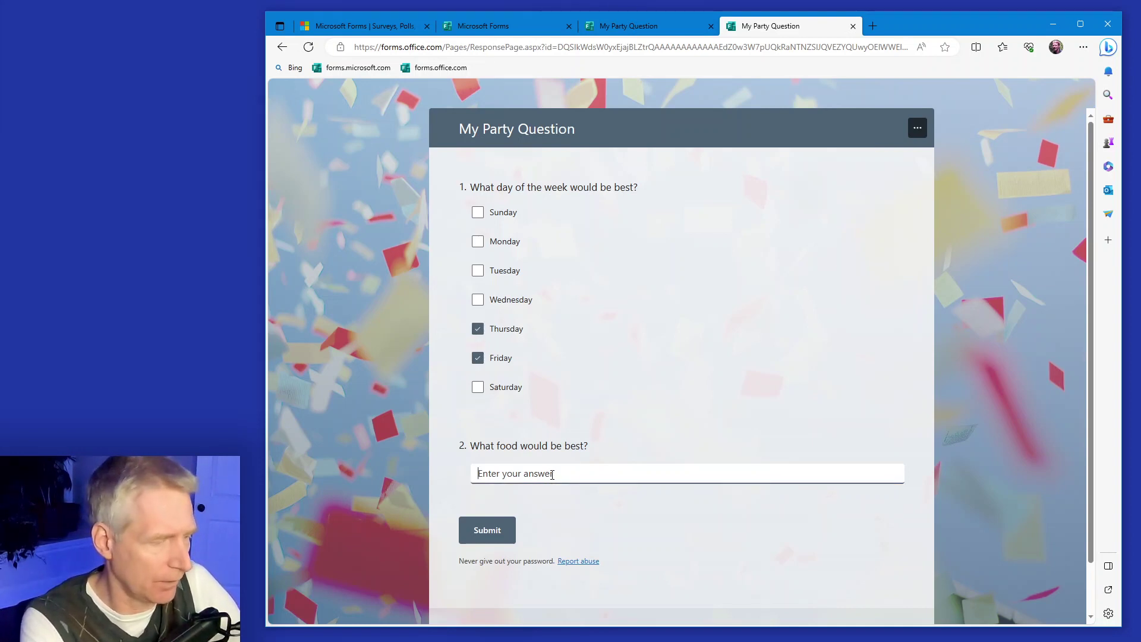
click(552, 474)
text(Apples)
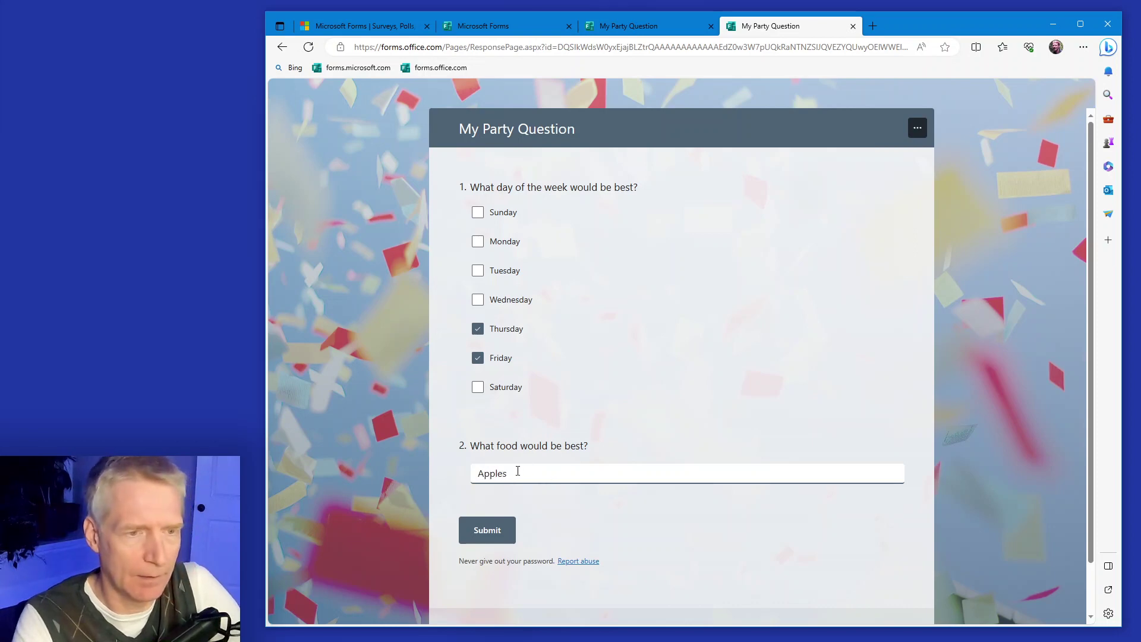
click(502, 530)
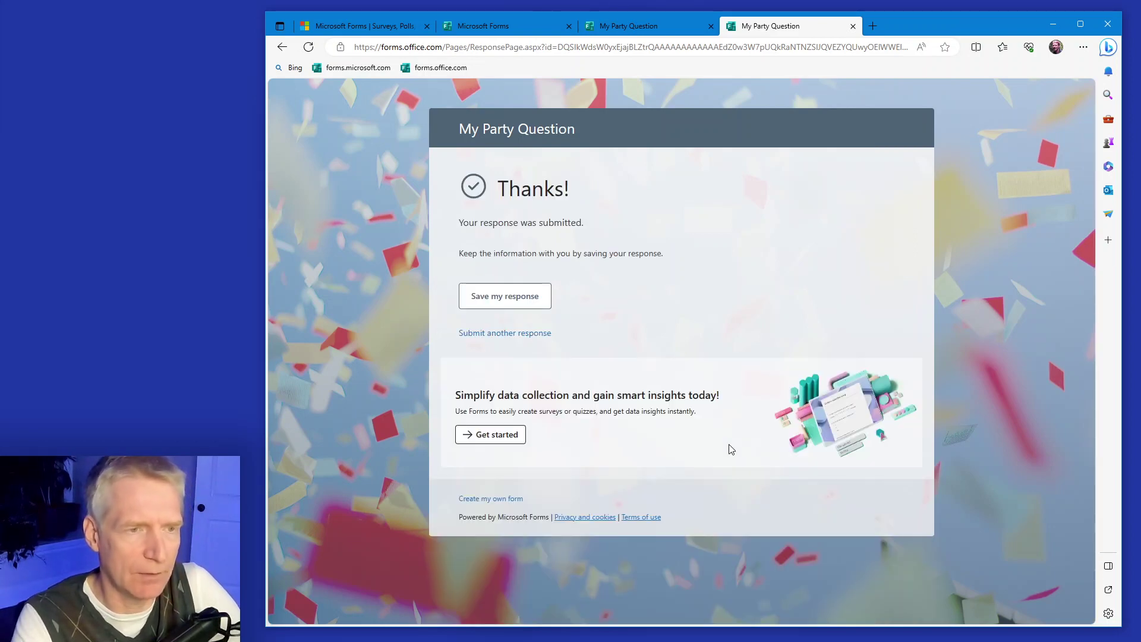
Step: Return to the editor, dismiss the Send dialog, and reopen My Party Question from the Forms home page
click(630, 25)
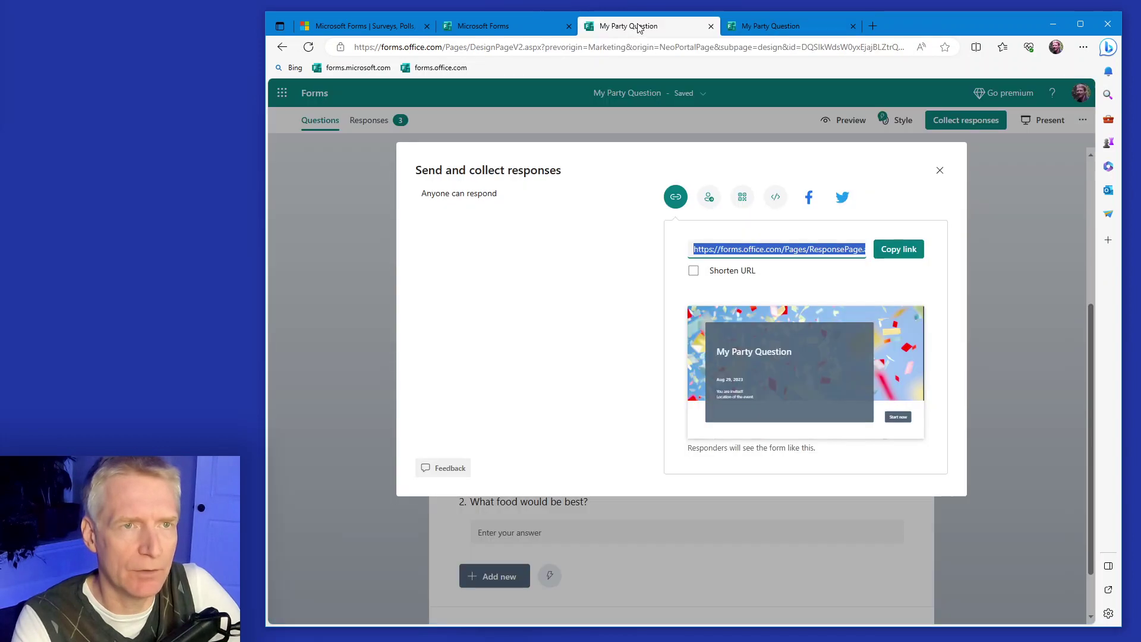
click(942, 168)
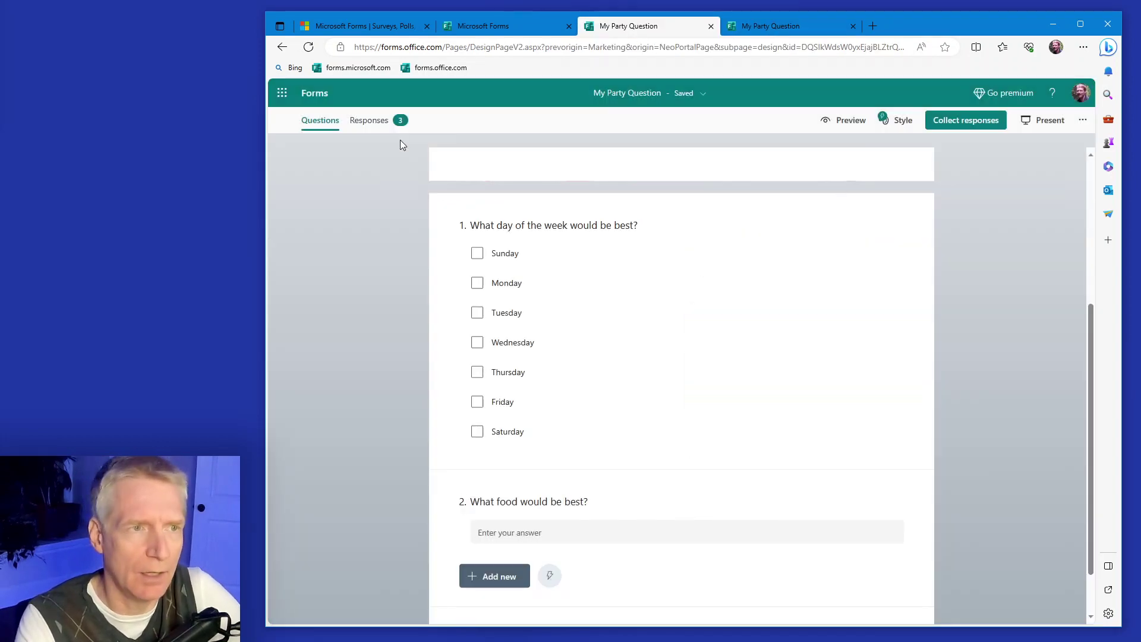
click(313, 92)
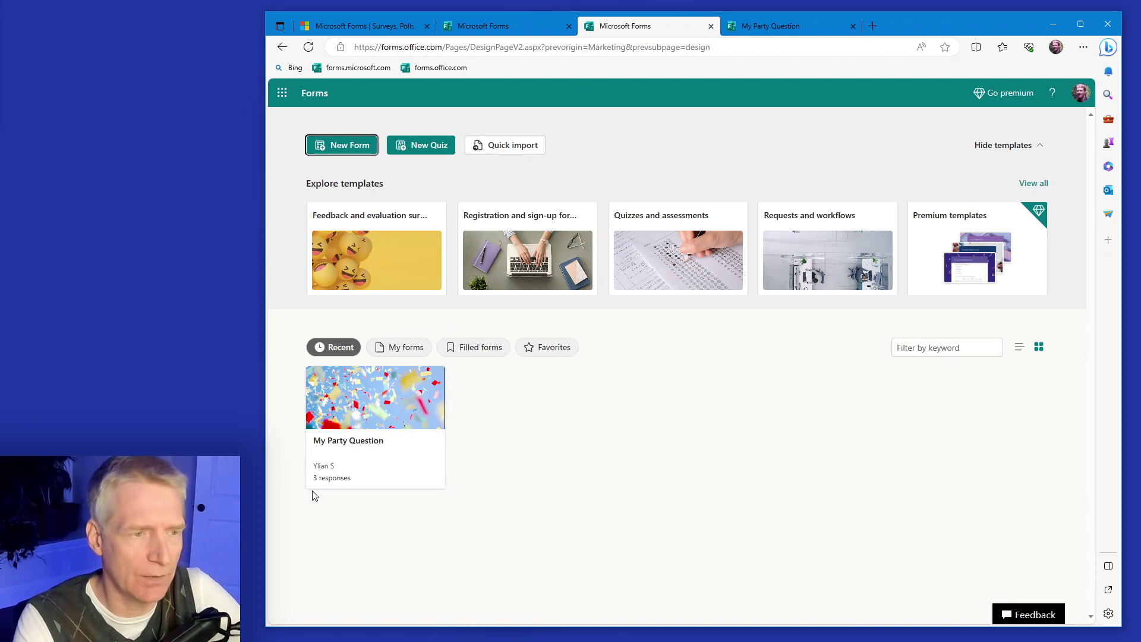
click(372, 424)
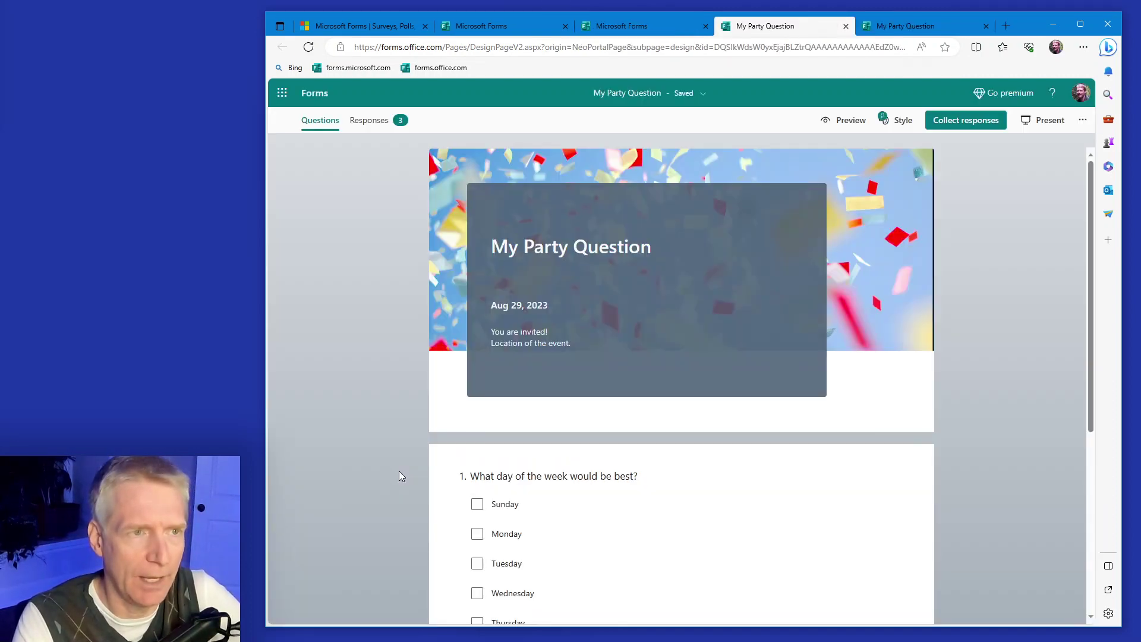
click(365, 121)
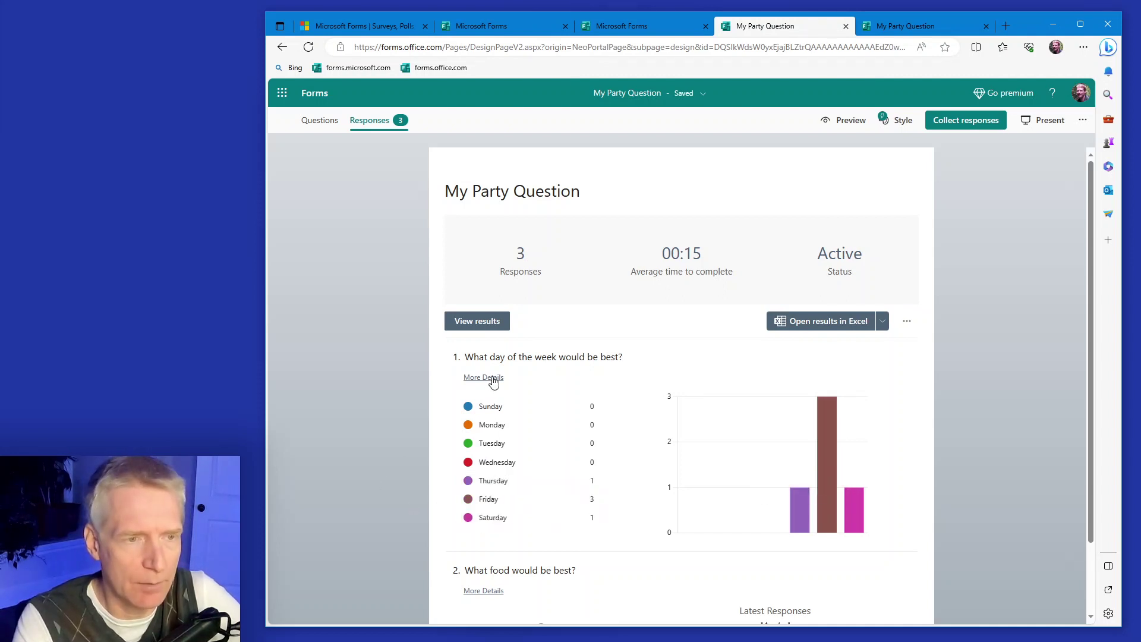
click(477, 321)
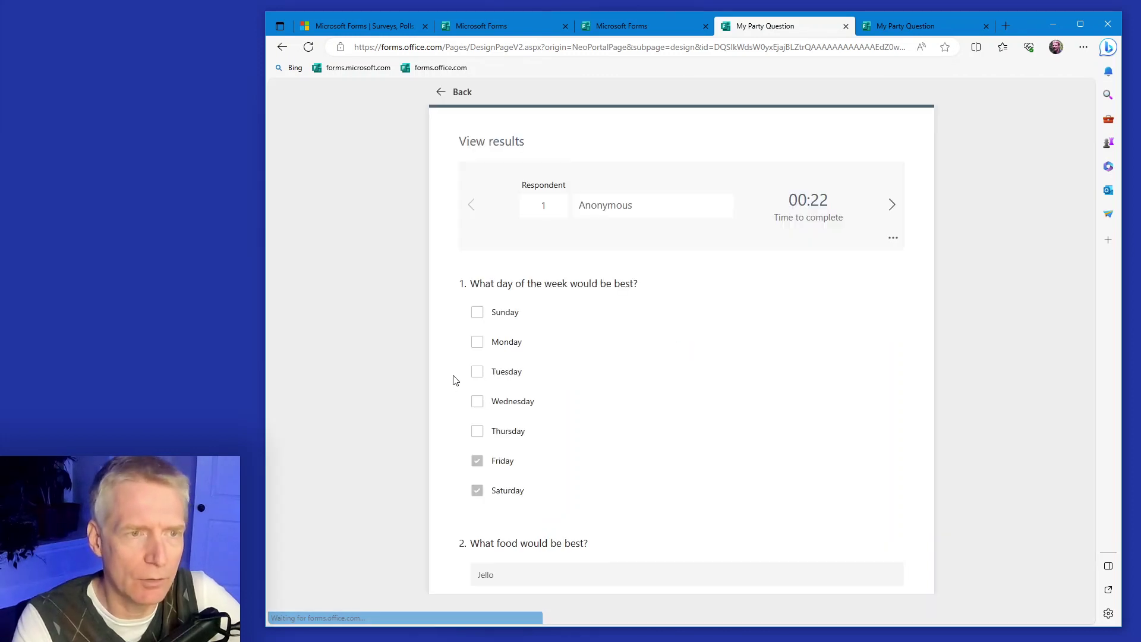
click(892, 208)
click(892, 208)
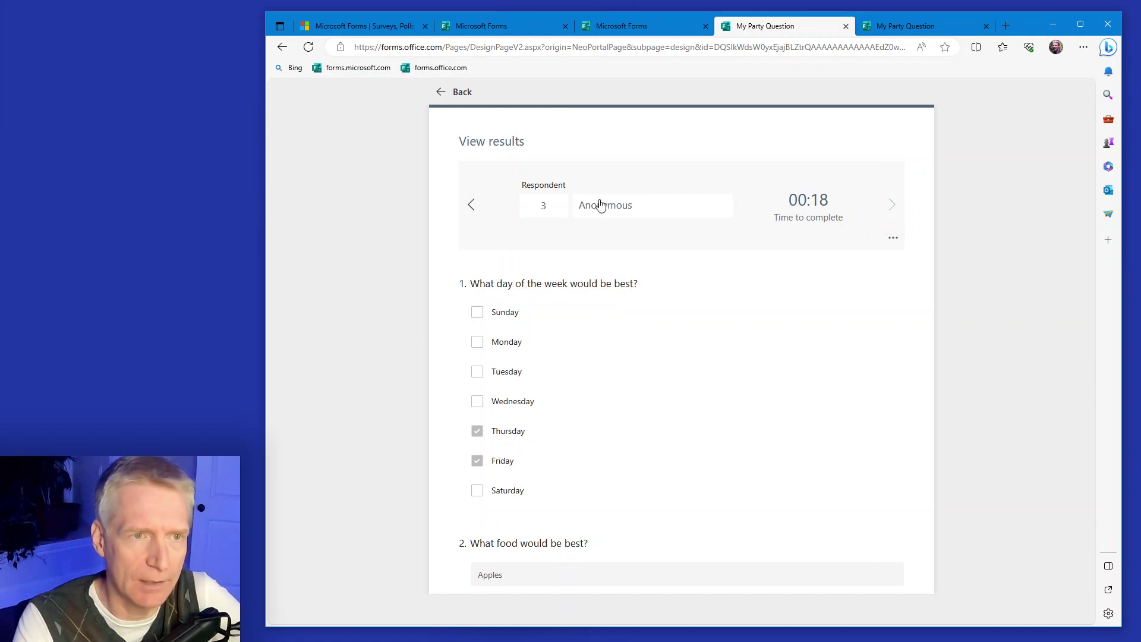
click(467, 206)
click(467, 208)
click(438, 92)
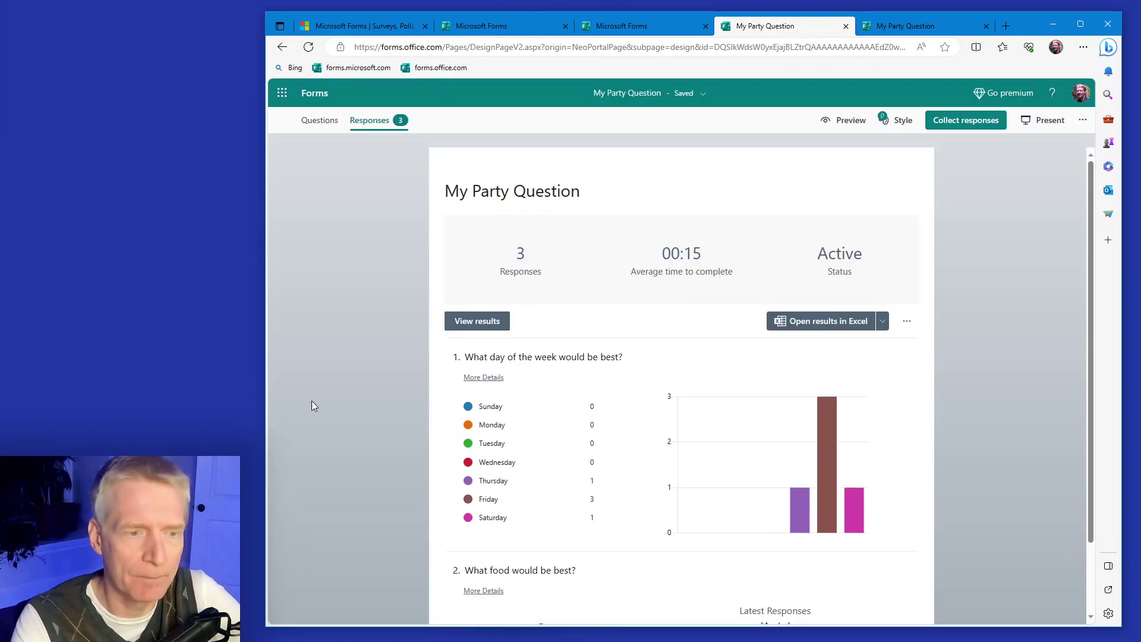
scroll(331, 413, down, 2)
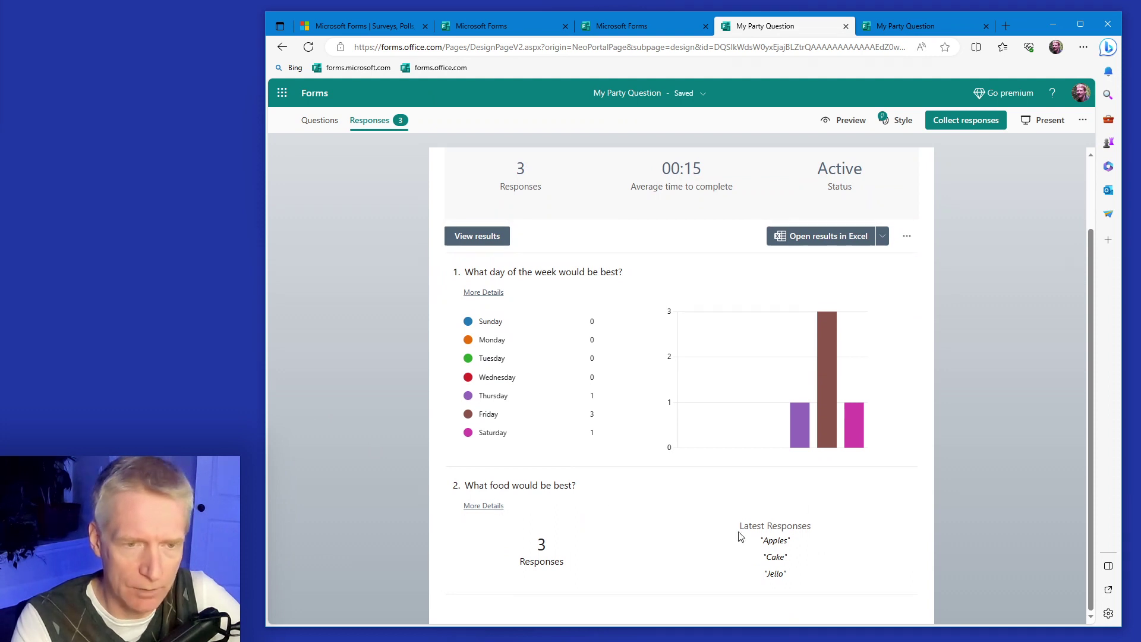
click(488, 508)
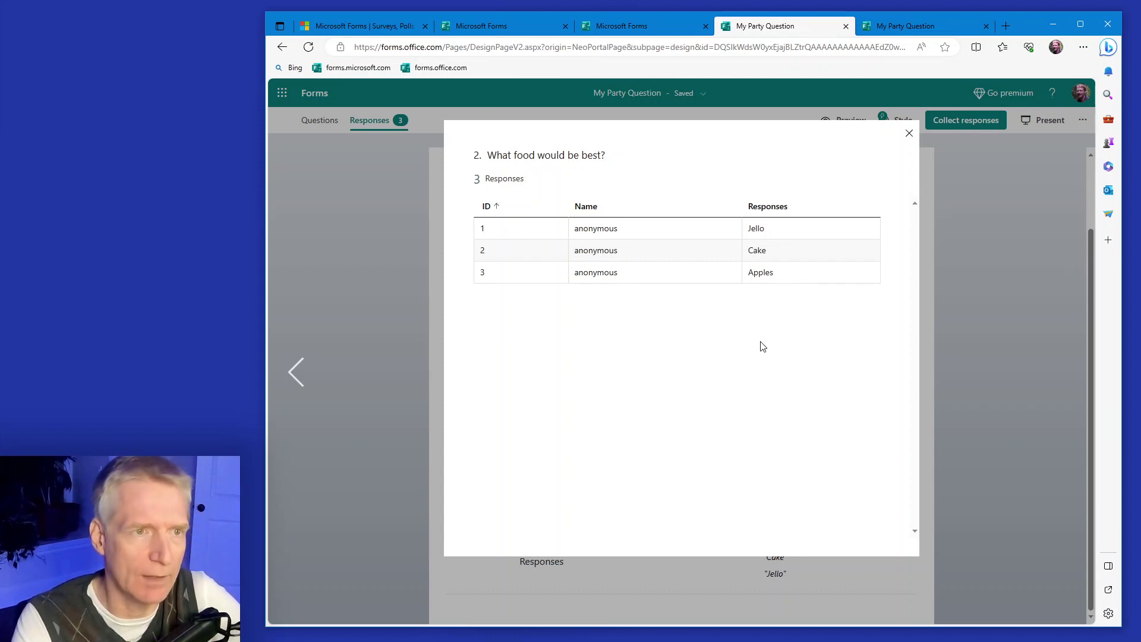
click(908, 133)
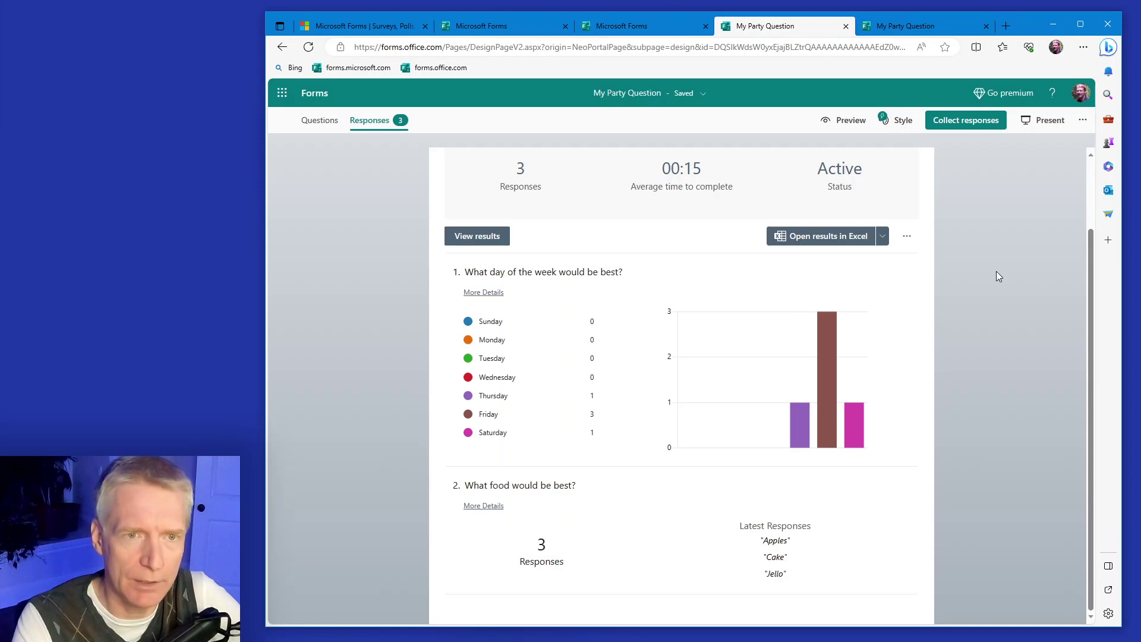